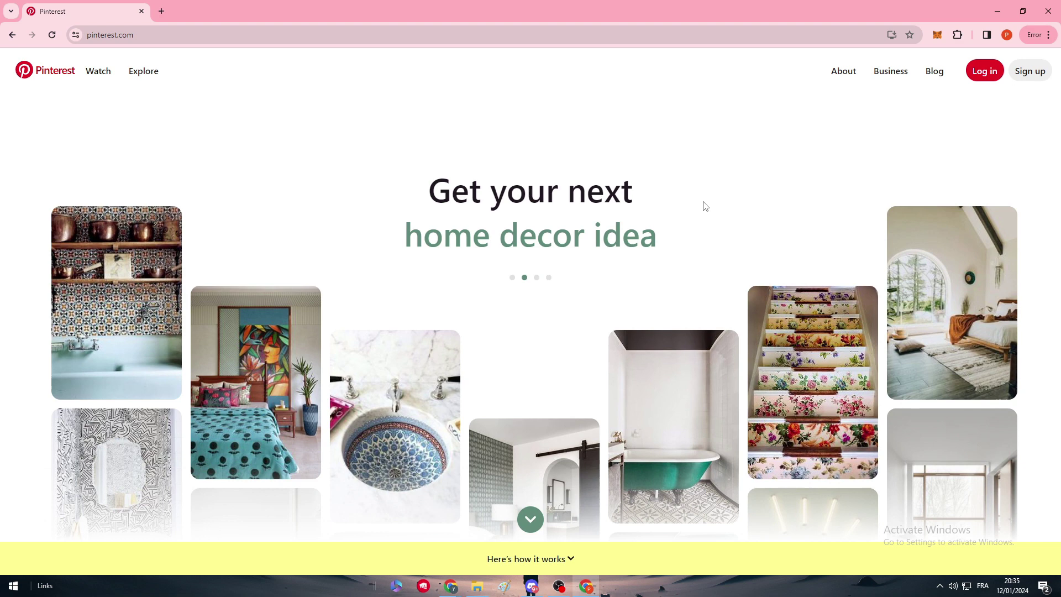
# Step: Switch back to the WordPress window showing the Pinterest plugin search results
pyautogui.click(452, 587)
pyautogui.click(452, 530)
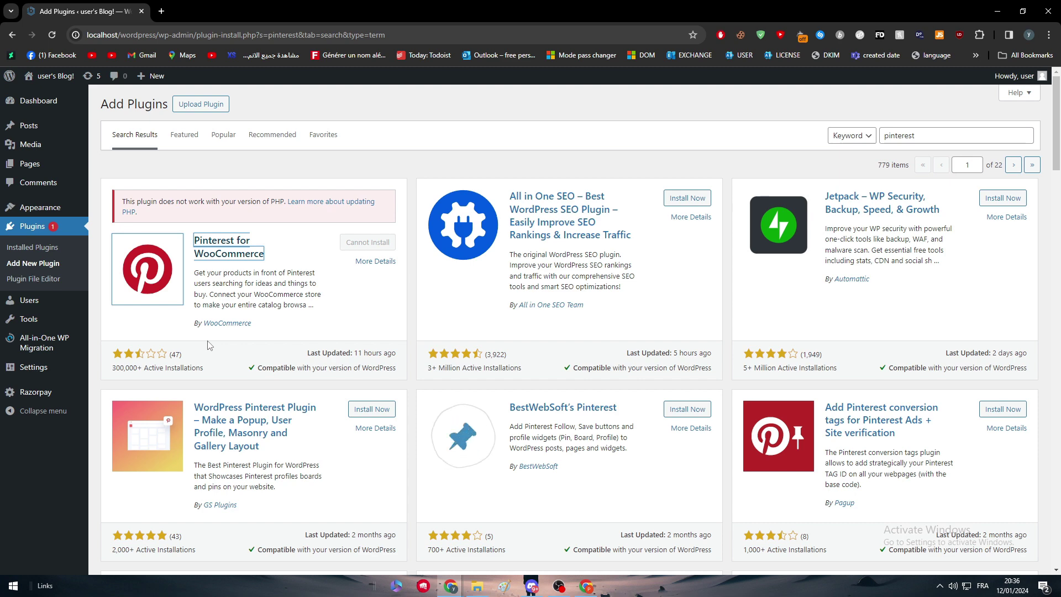
pyautogui.click(587, 587)
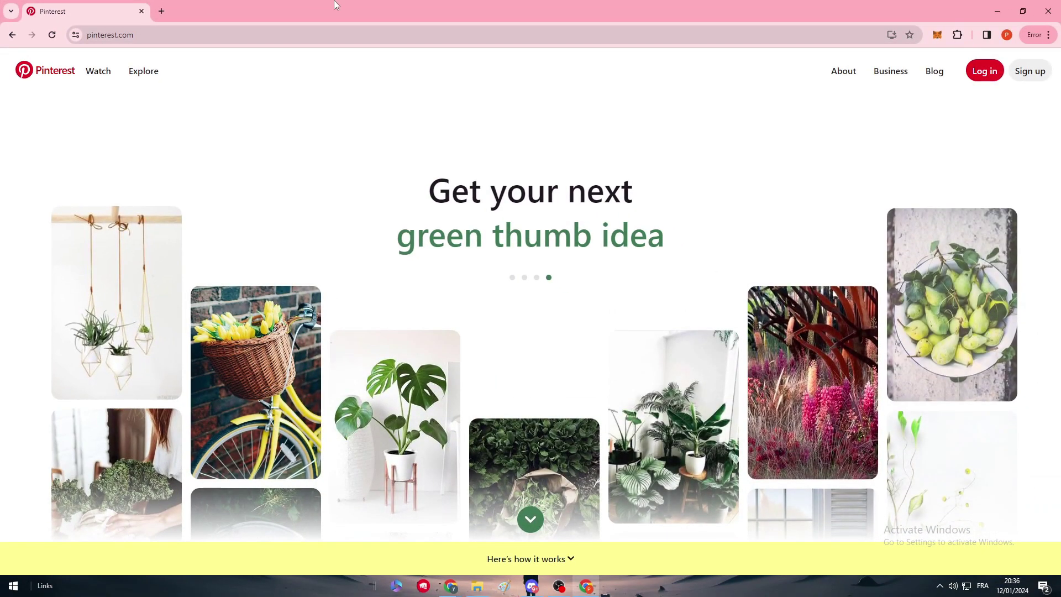
pyautogui.click(1030, 70)
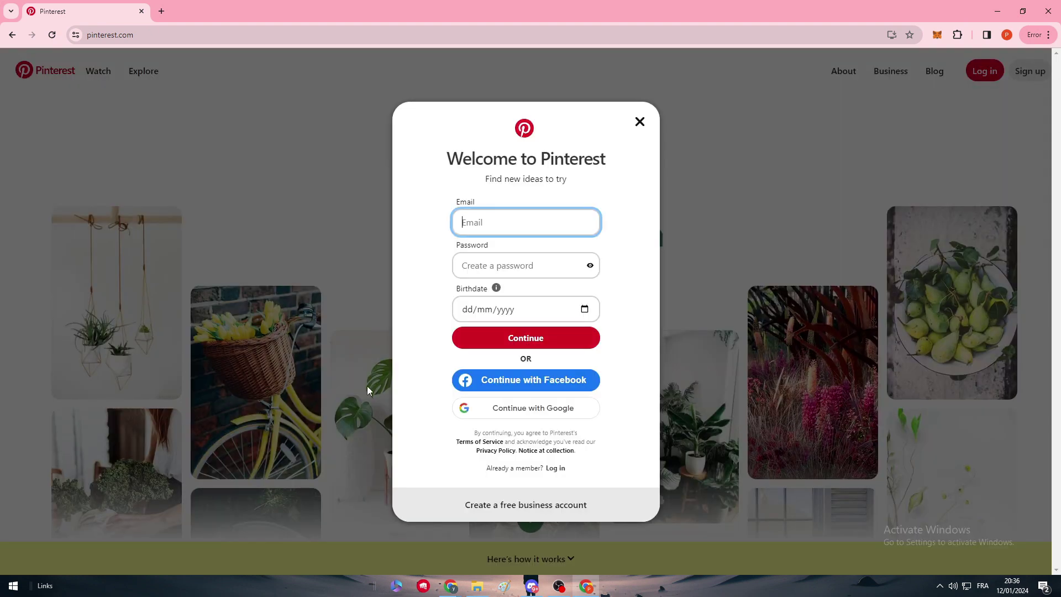
pyautogui.click(526, 407)
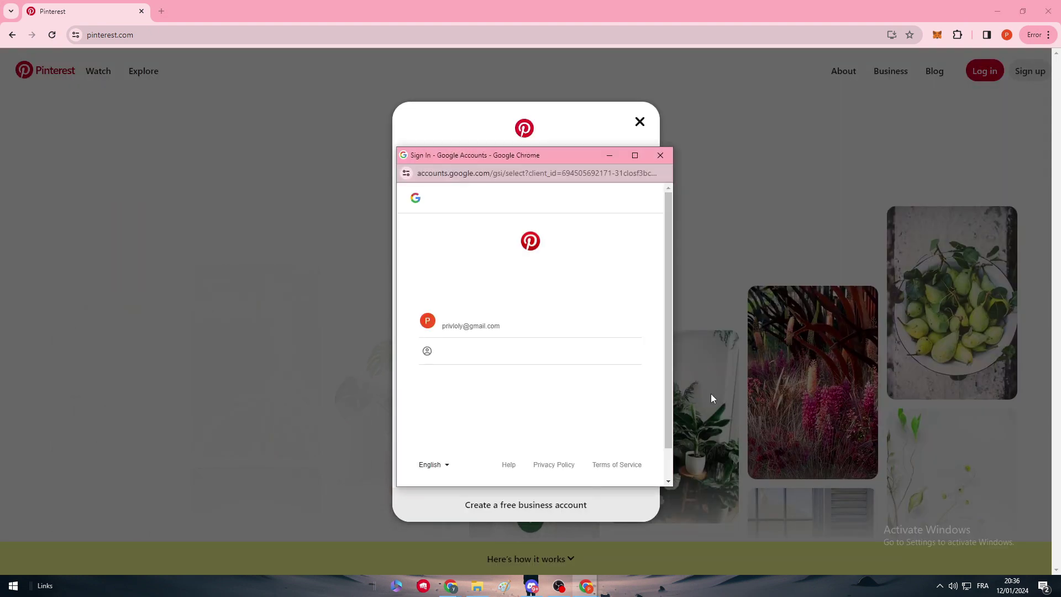
pyautogui.click(464, 327)
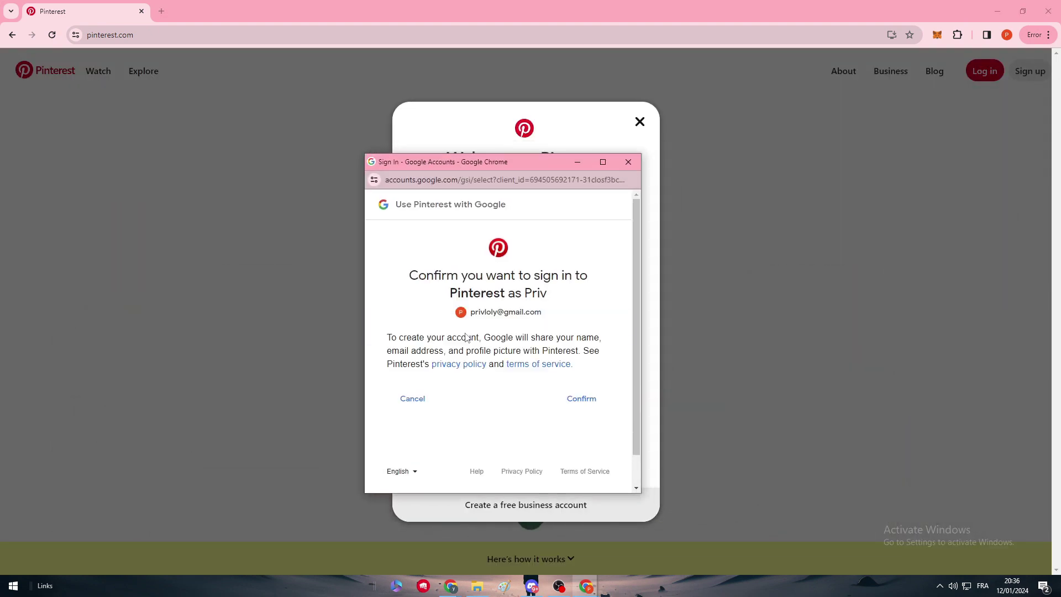
pyautogui.click(565, 401)
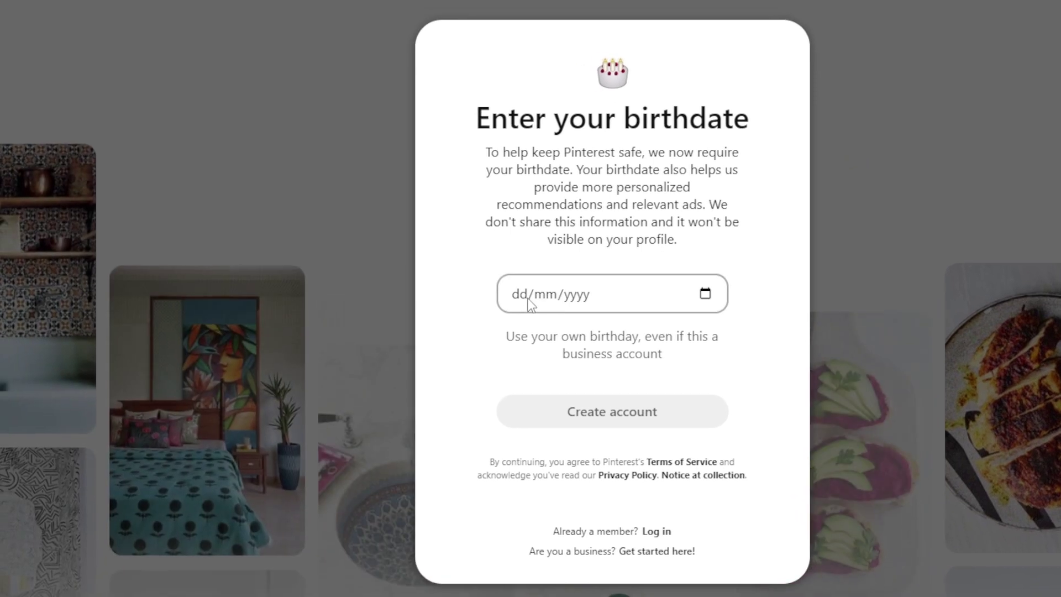
pyautogui.click(489, 352)
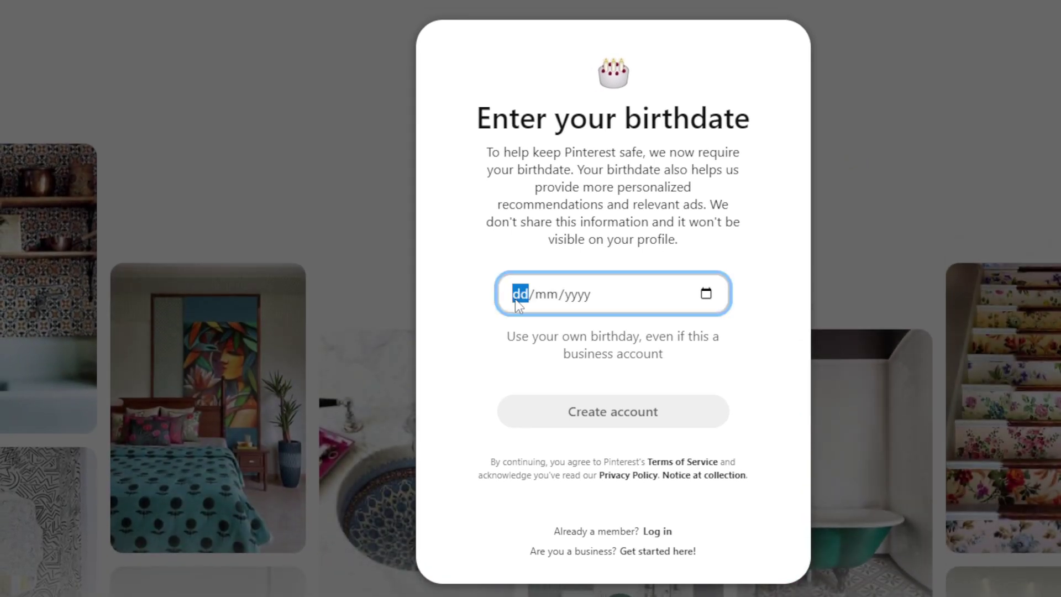
pyautogui.write('10/mm/yyyy')
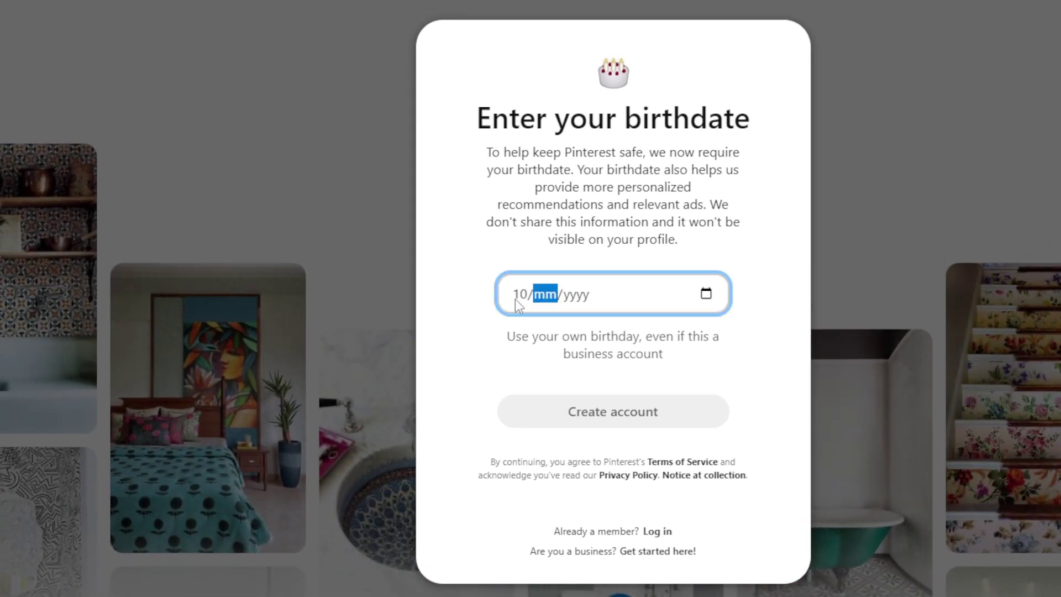
pyautogui.write('02/')
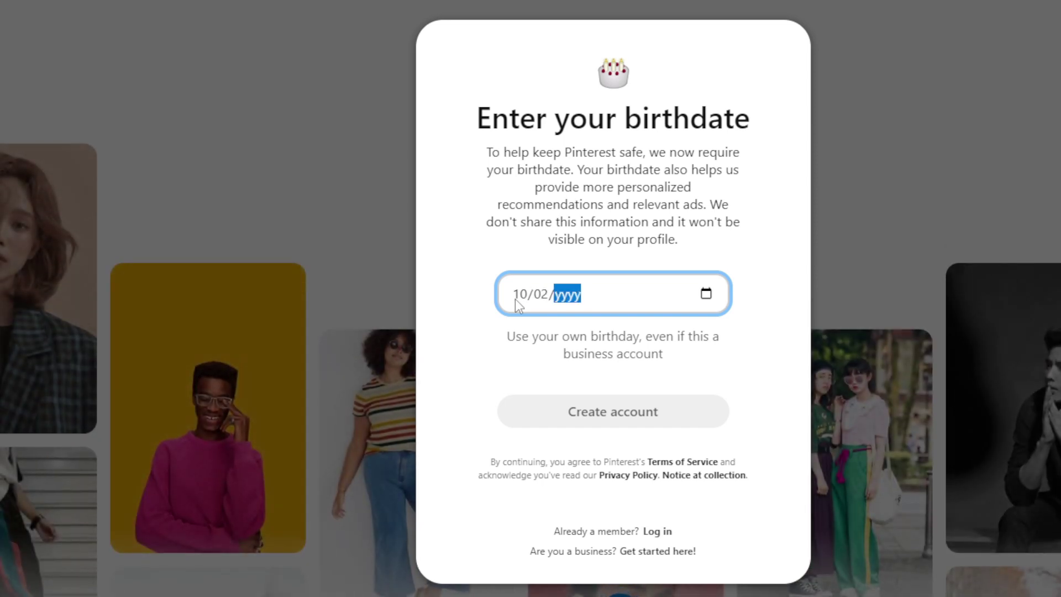
pyautogui.write('1999')
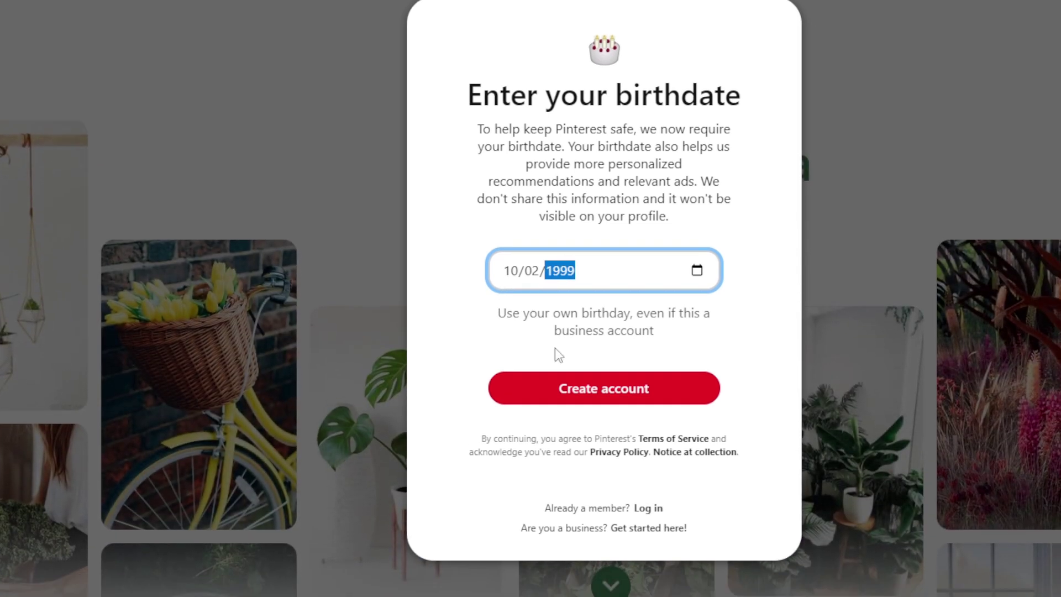
pyautogui.click(568, 411)
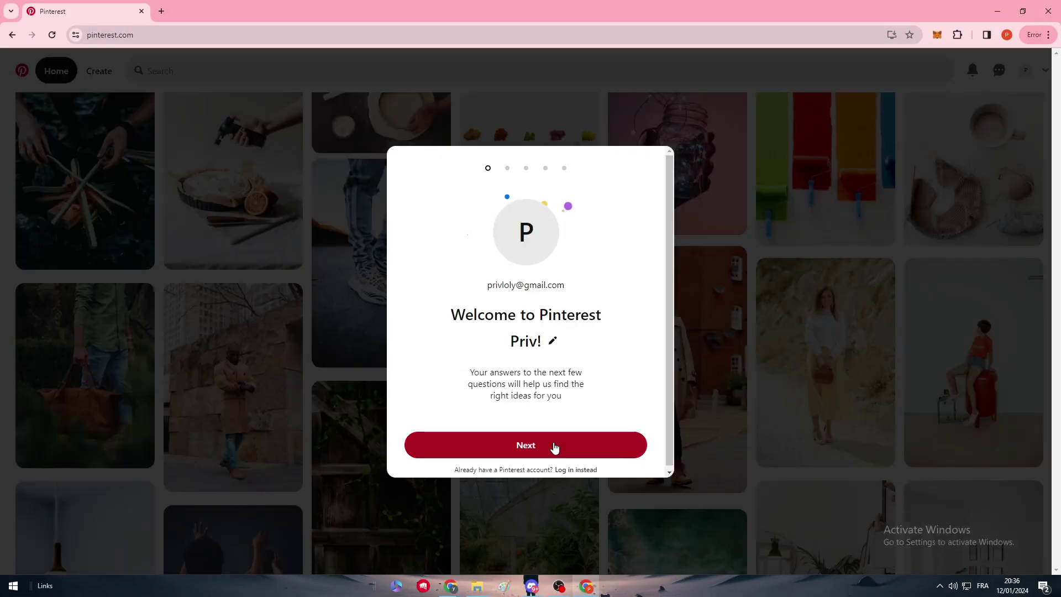
# Step: Choose Male as gender and accept English and Morocco as language and country
pyautogui.click(566, 446)
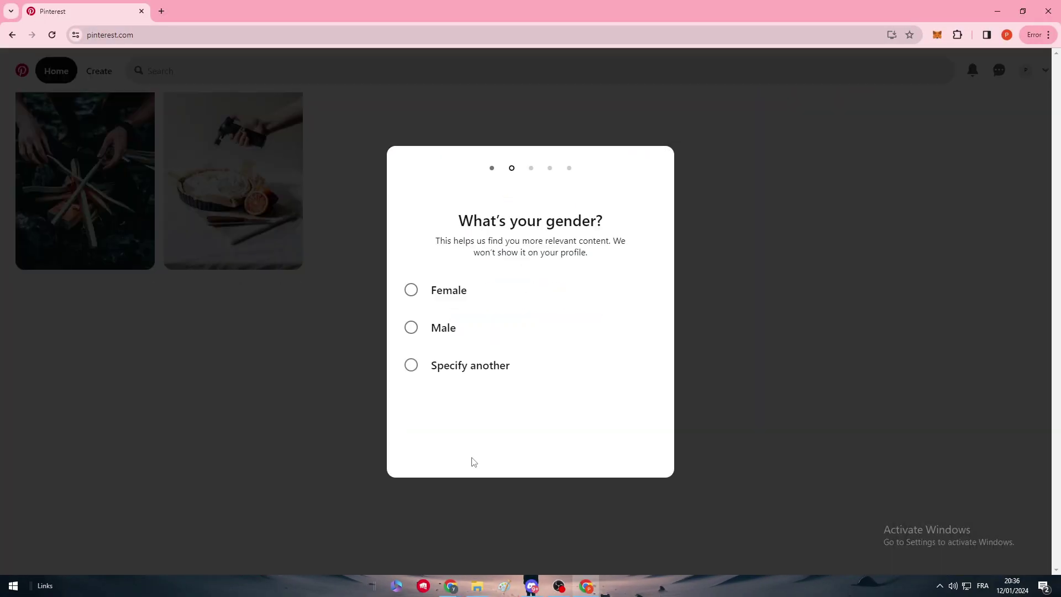
pyautogui.click(442, 328)
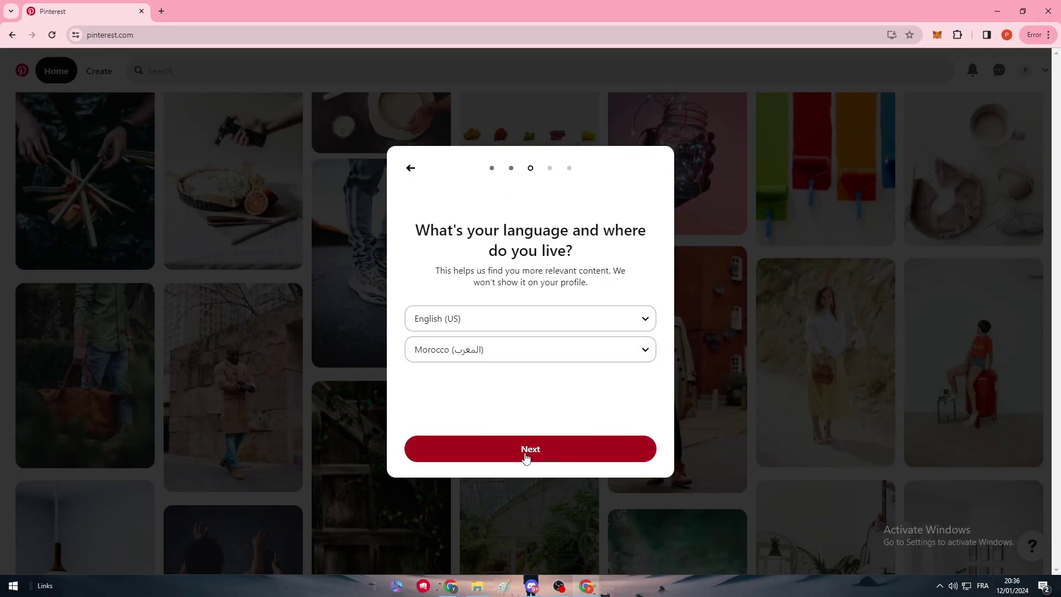
pyautogui.click(591, 451)
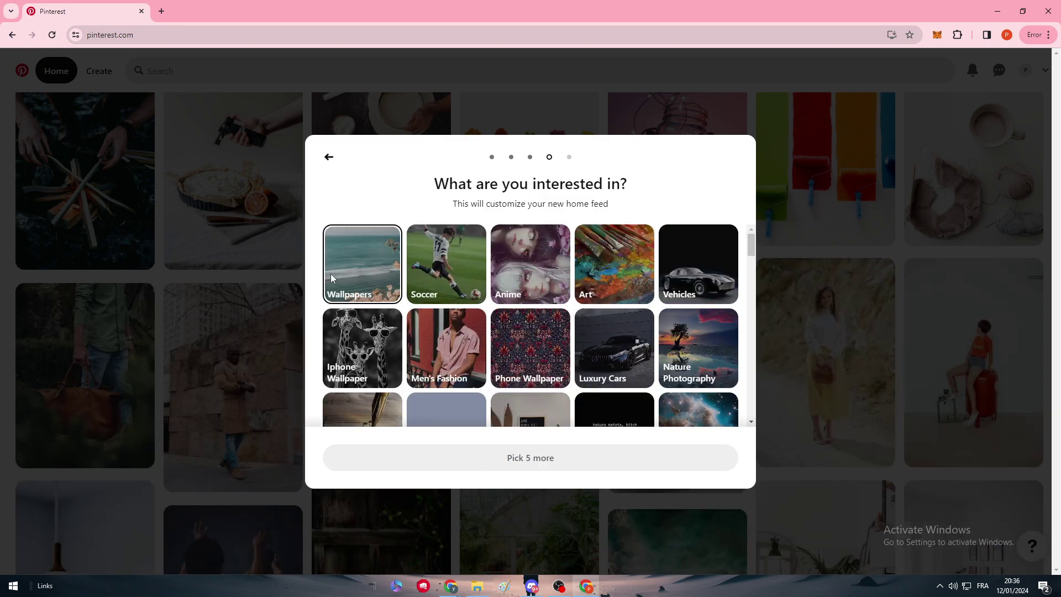
pyautogui.scroll(-5, 465, 332)
pyautogui.scroll(2, 580, 356)
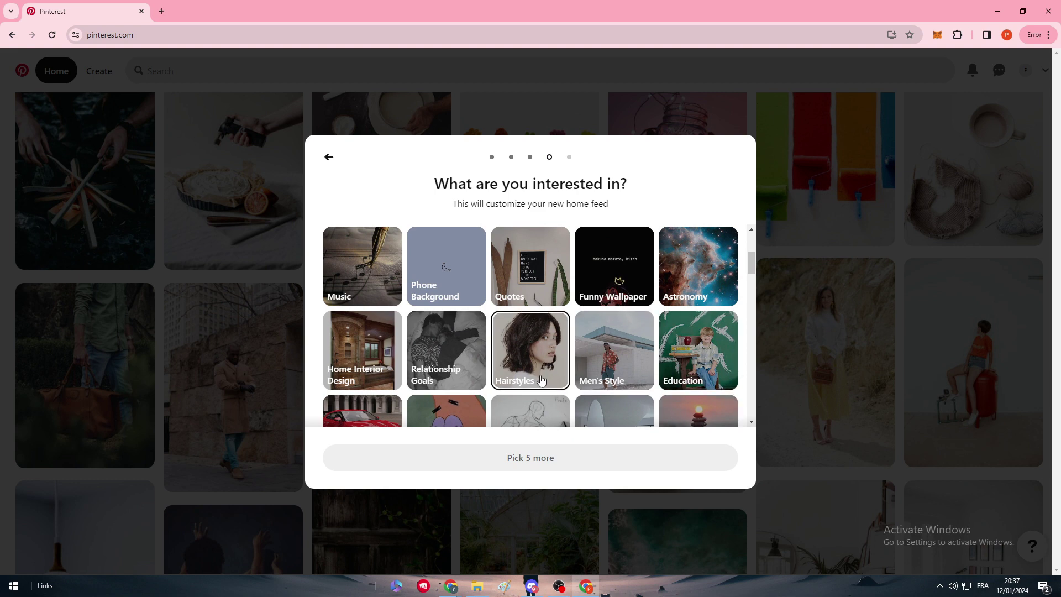
pyautogui.scroll(5, 541, 365)
# Step: Pick five interests, including Soccer, Manga Comics, Gaming and Fortnite, and finish setup
pyautogui.click(446, 264)
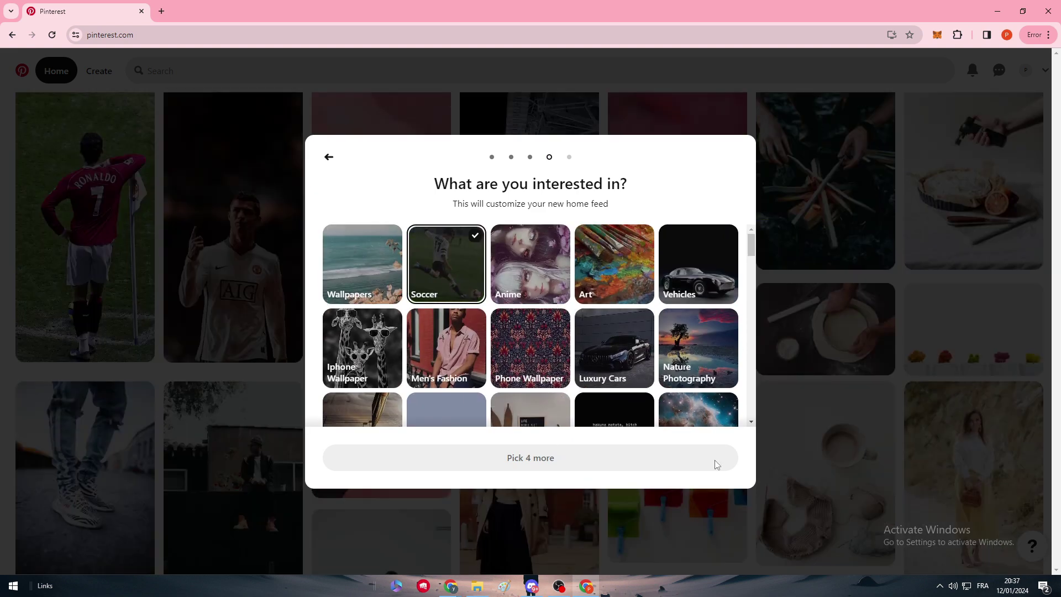
pyautogui.scroll(-5, 614, 349)
pyautogui.click(695, 314)
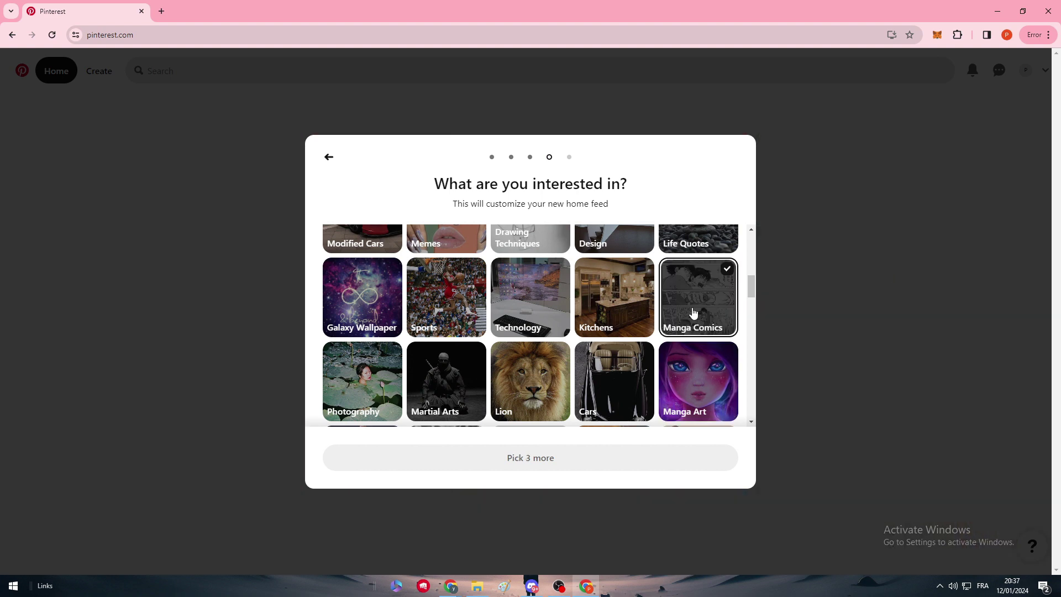
pyautogui.scroll(-5, 513, 324)
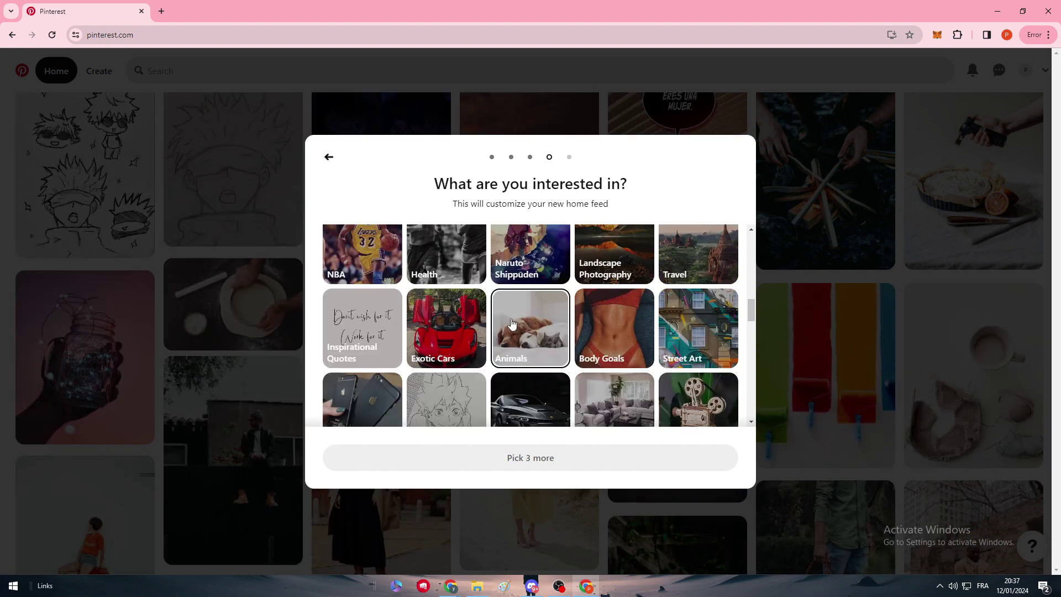
pyautogui.scroll(-3, 512, 331)
pyautogui.scroll(-3, 497, 340)
pyautogui.click(458, 332)
pyautogui.scroll(-4, 531, 356)
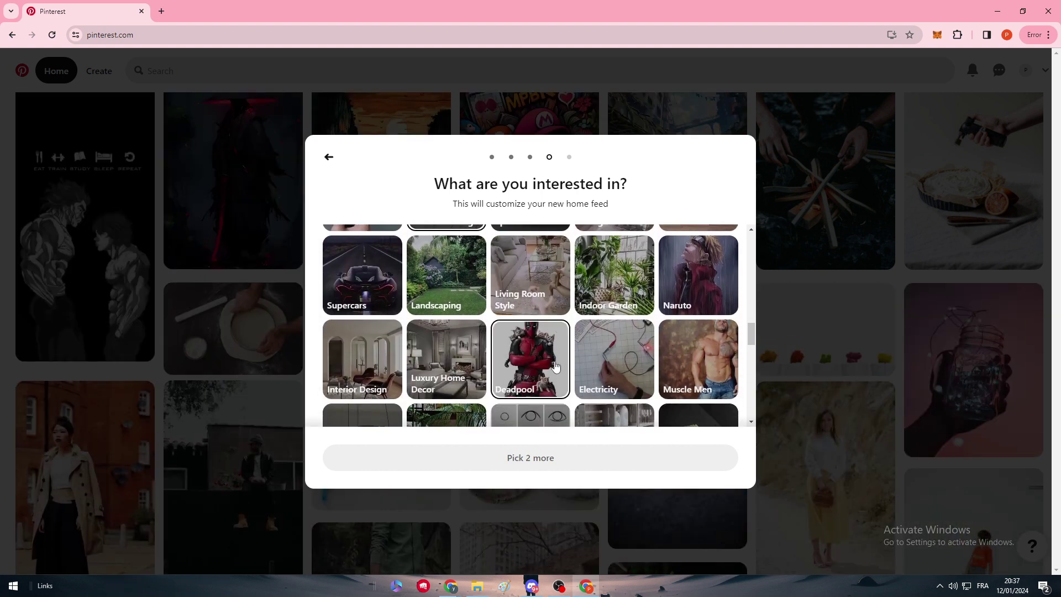
pyautogui.scroll(-2, 556, 365)
pyautogui.scroll(-2, 557, 366)
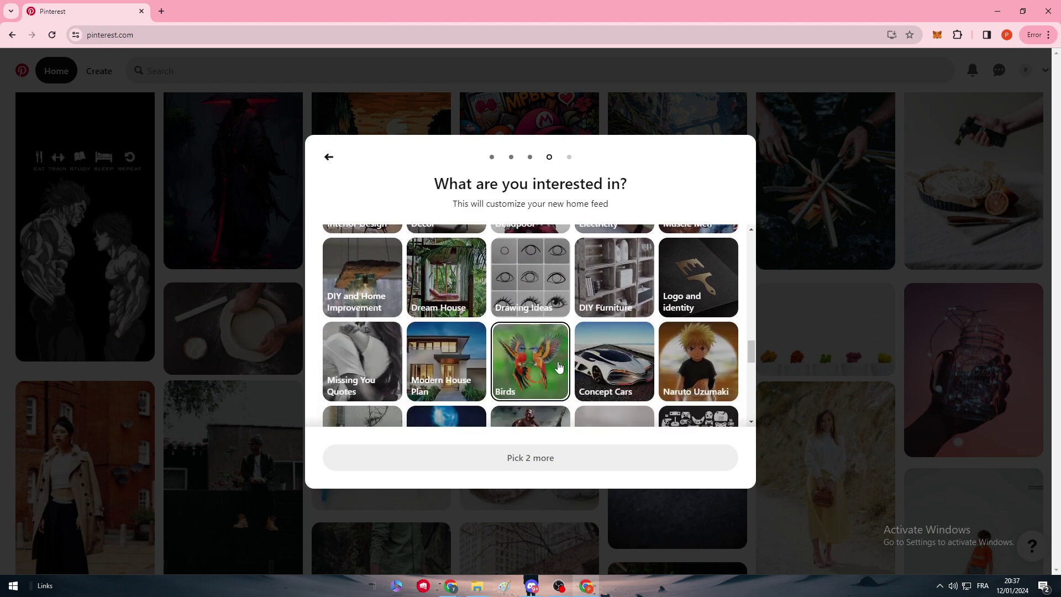
pyautogui.scroll(-1, 557, 366)
pyautogui.scroll(-1, 581, 365)
pyautogui.scroll(-1, 663, 365)
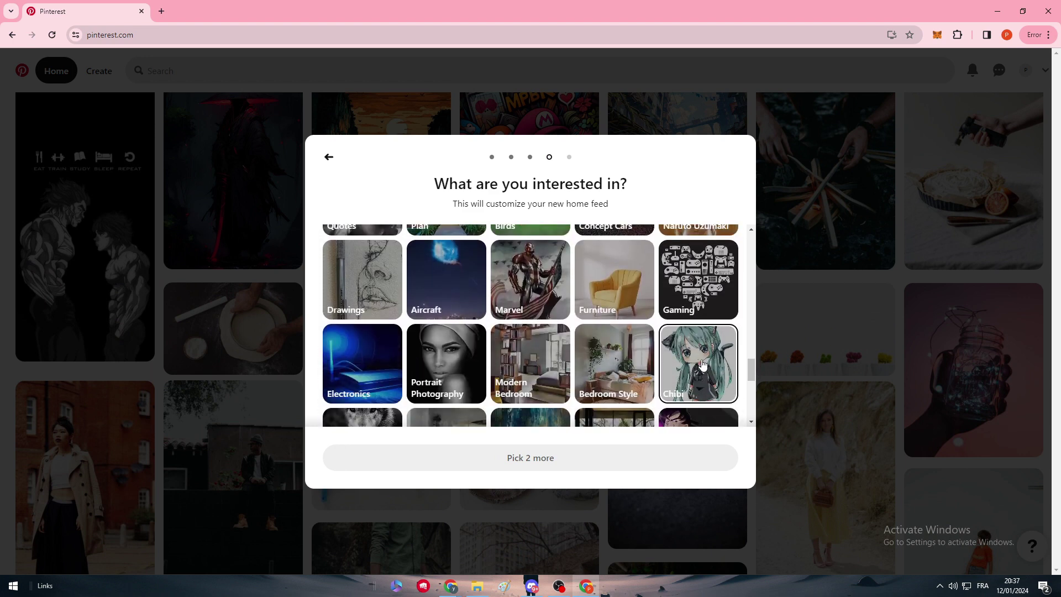
pyautogui.click(720, 355)
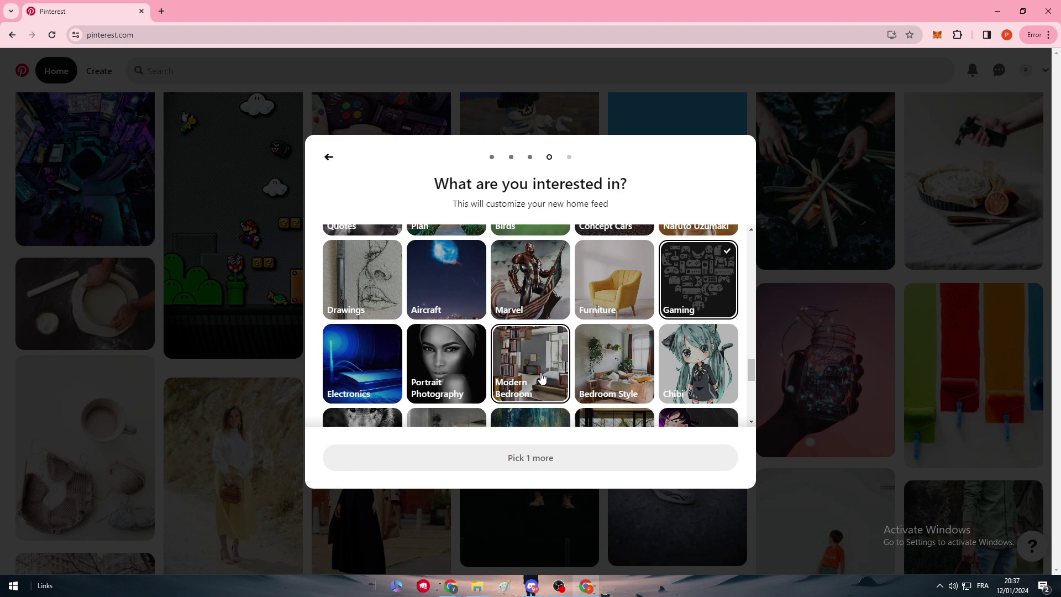
pyautogui.scroll(-1, 530, 348)
pyautogui.scroll(-1, 531, 348)
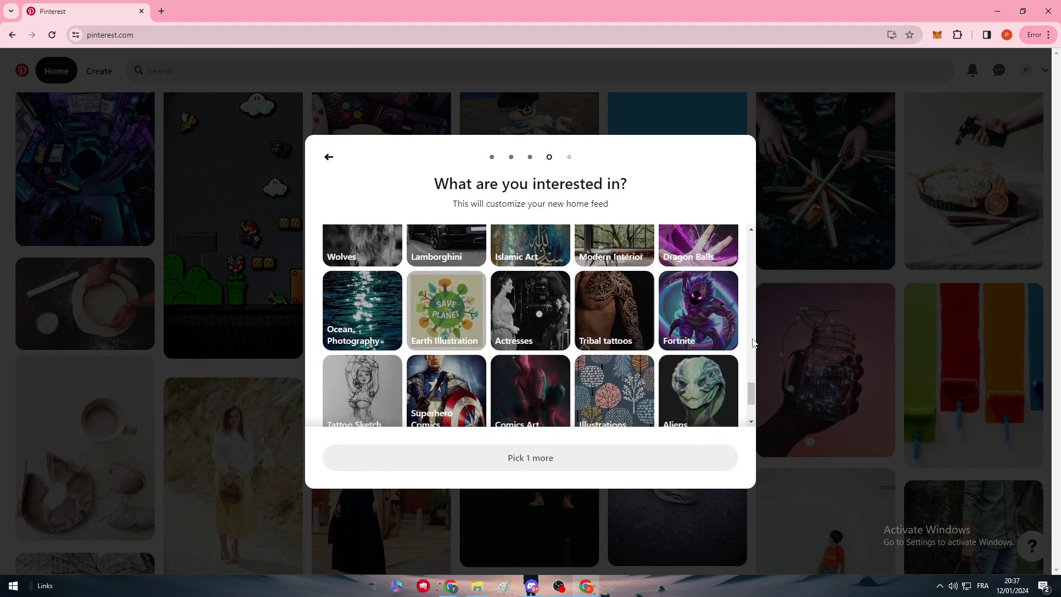
pyautogui.click(715, 320)
pyautogui.click(618, 458)
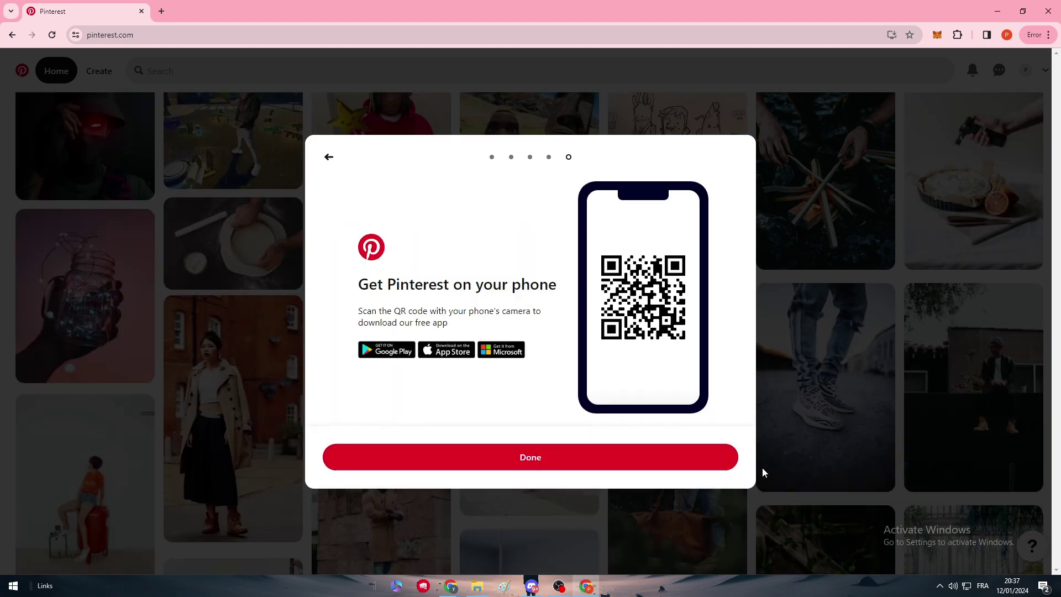
pyautogui.click(556, 463)
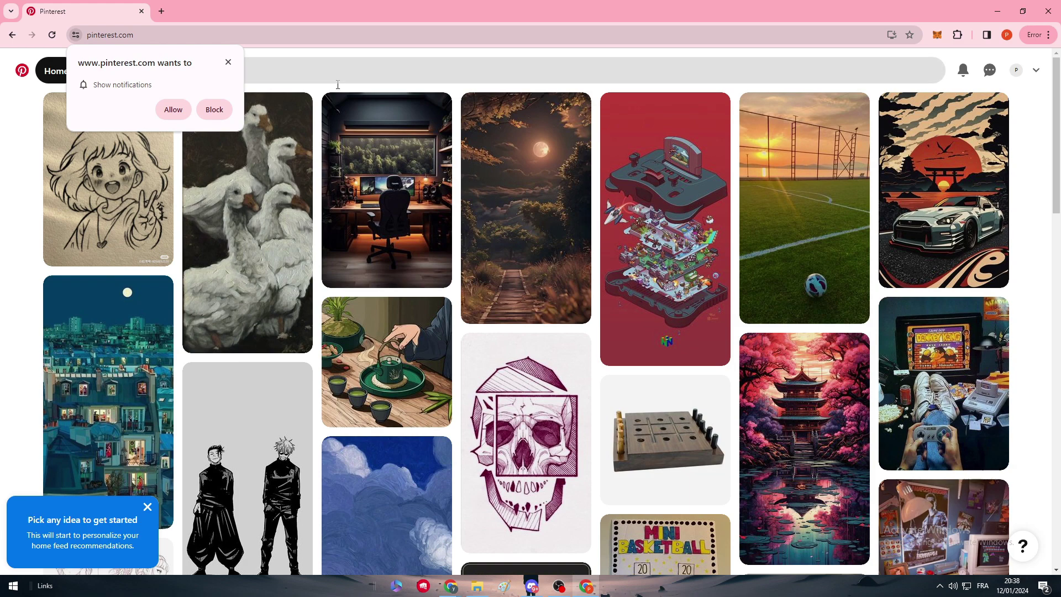
# Step: Go to Plugins > Add New Plugin and search the directory for 'pinterest'
pyautogui.moveTo(449, 586)
pyautogui.click(423, 540)
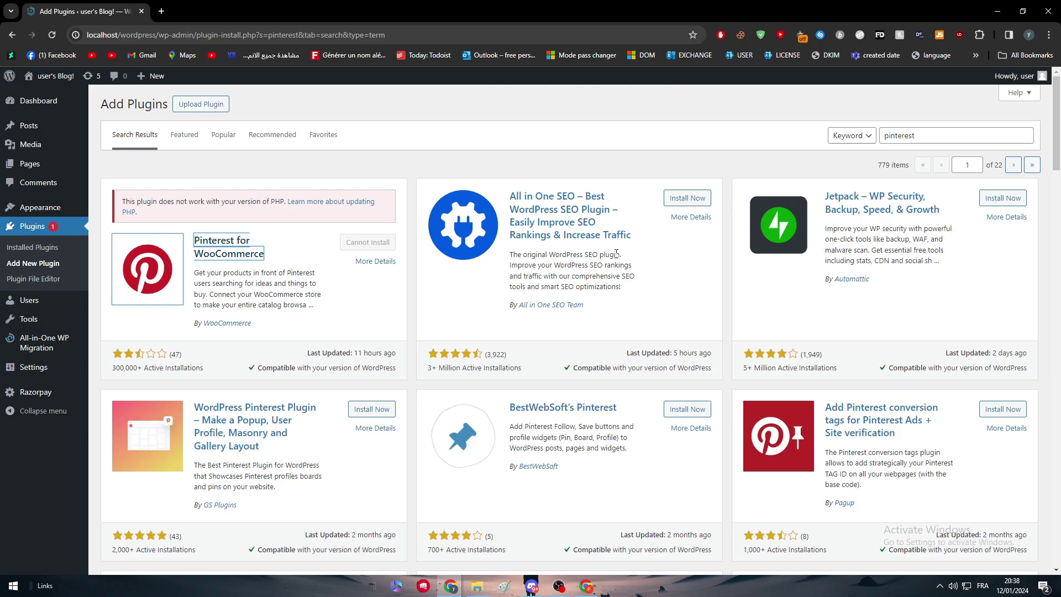
pyautogui.click(39, 100)
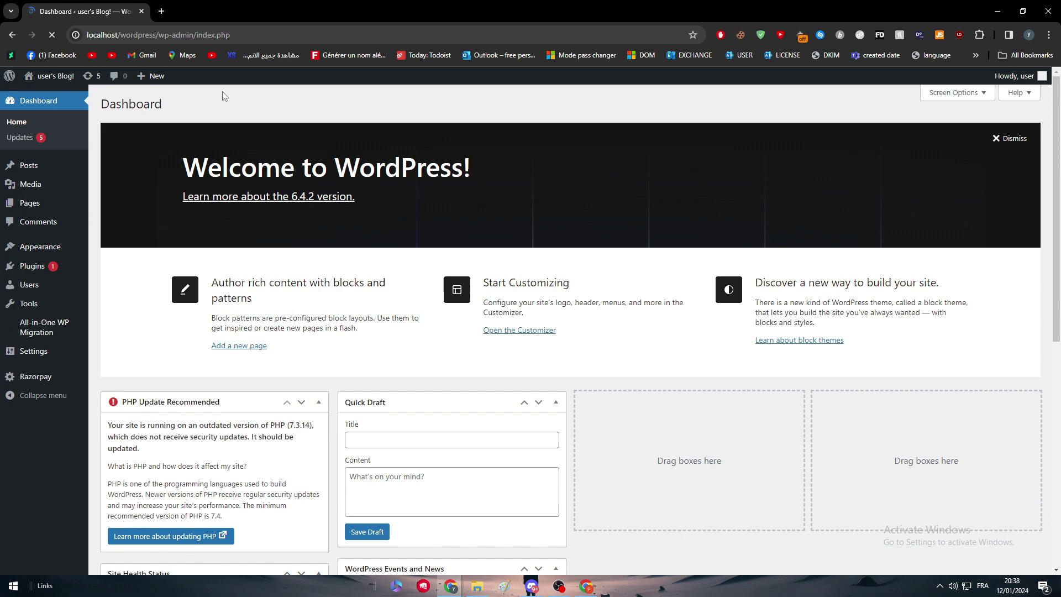
pyautogui.doubleClick(194, 166)
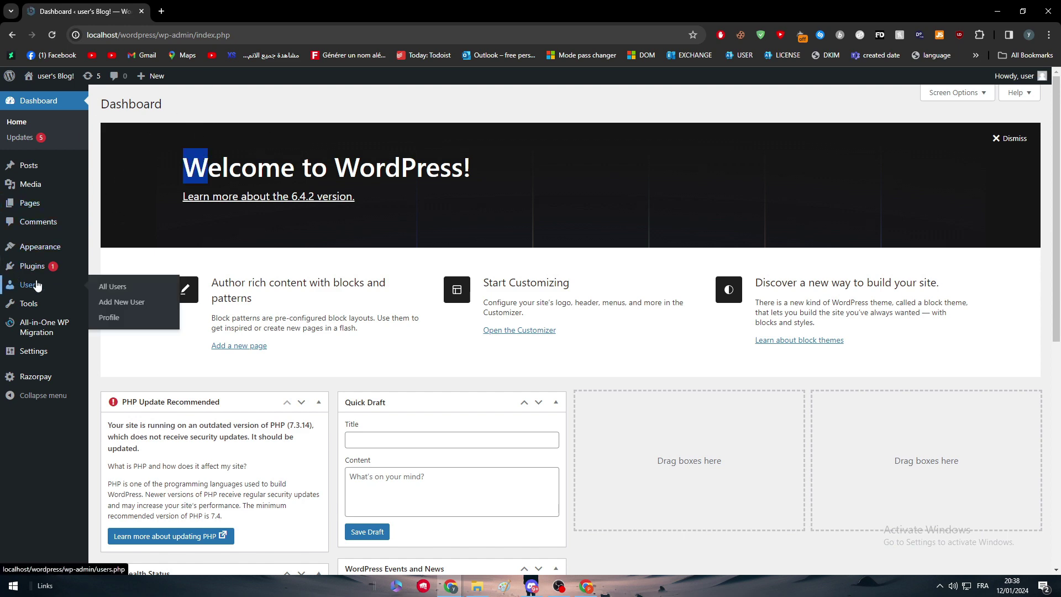
pyautogui.moveTo(48, 267)
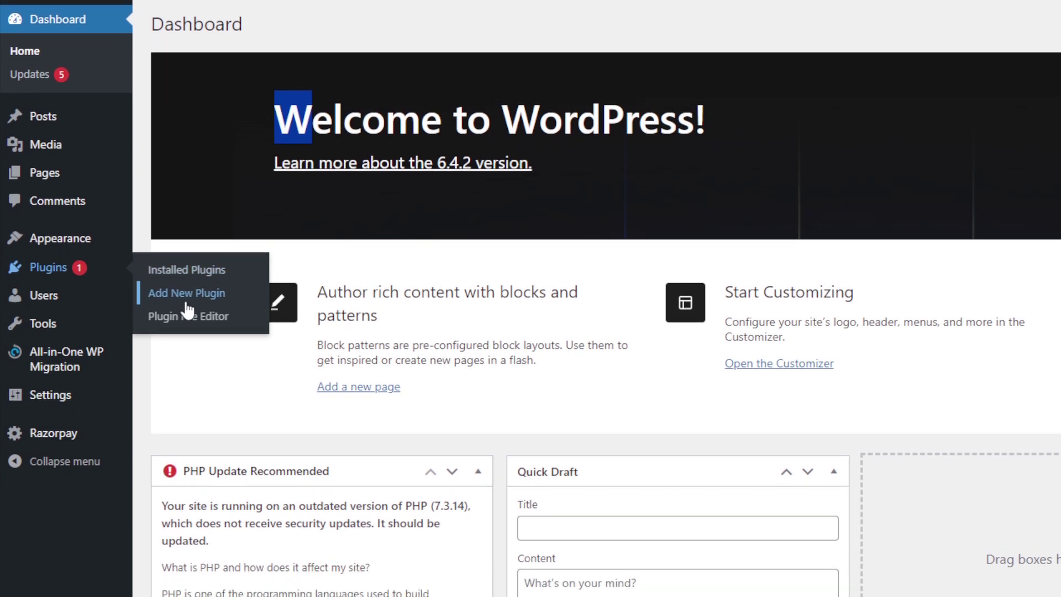
pyautogui.click(183, 307)
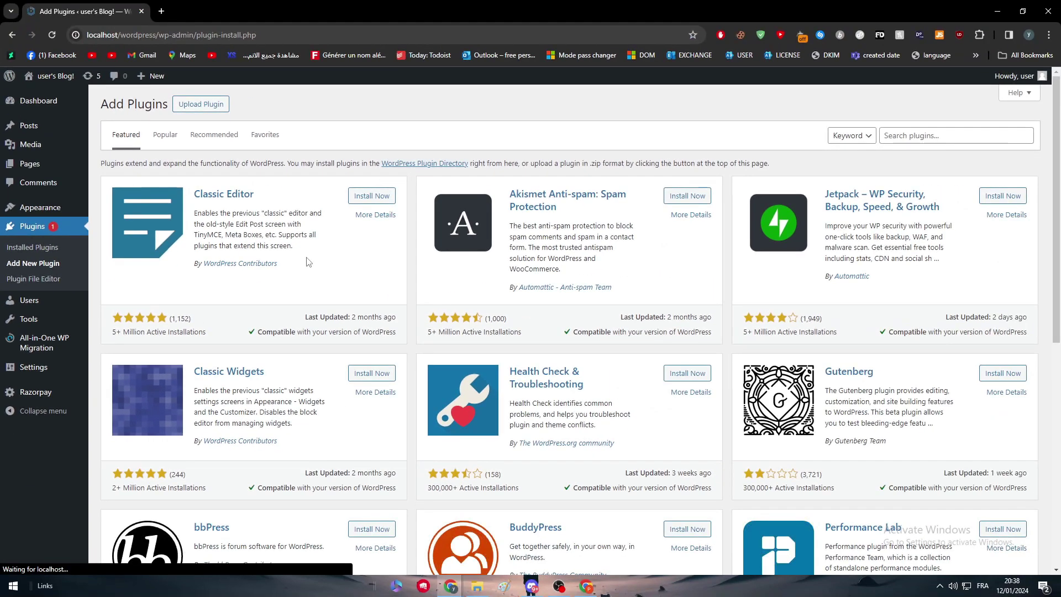
pyautogui.click(943, 136)
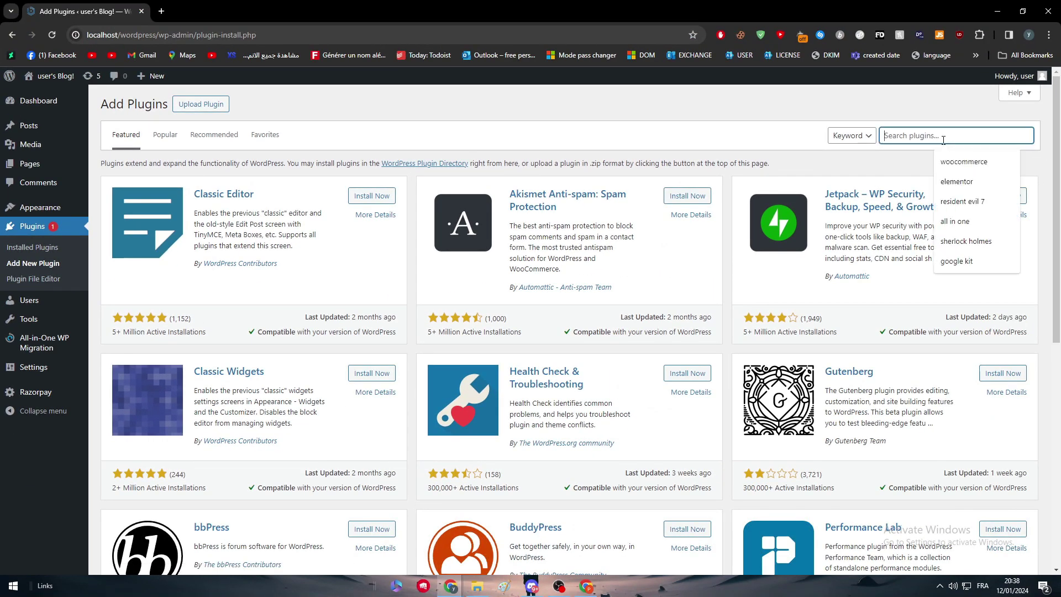
pyautogui.write('pint')
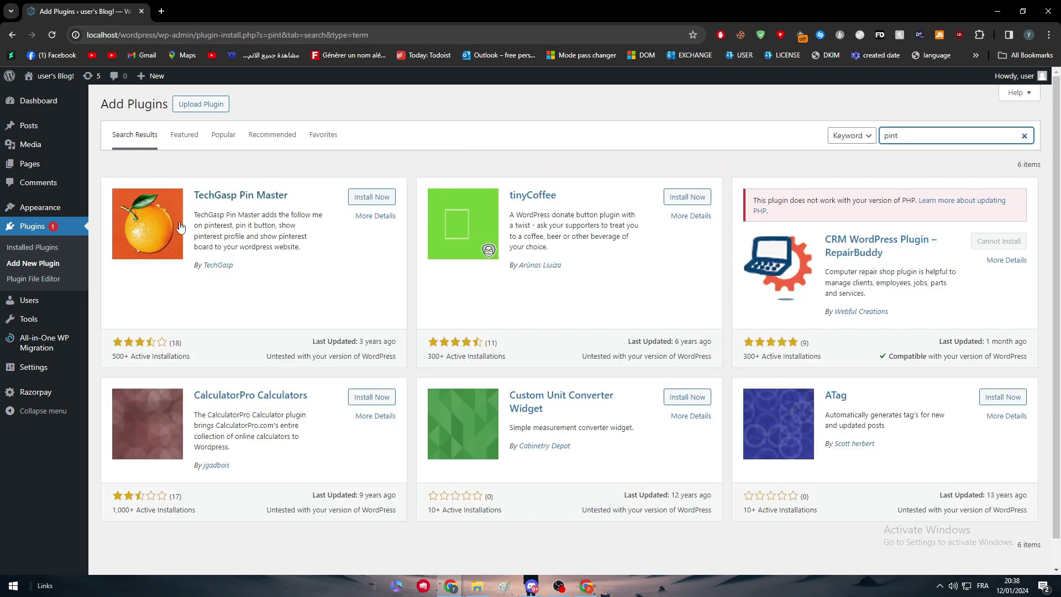
pyautogui.write('er')
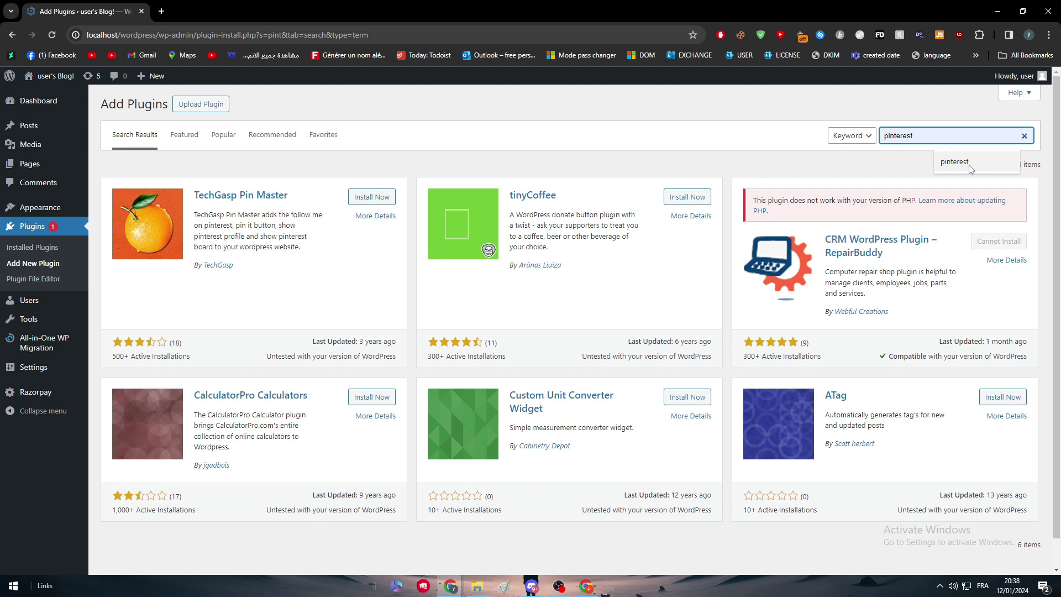
pyautogui.write('e')
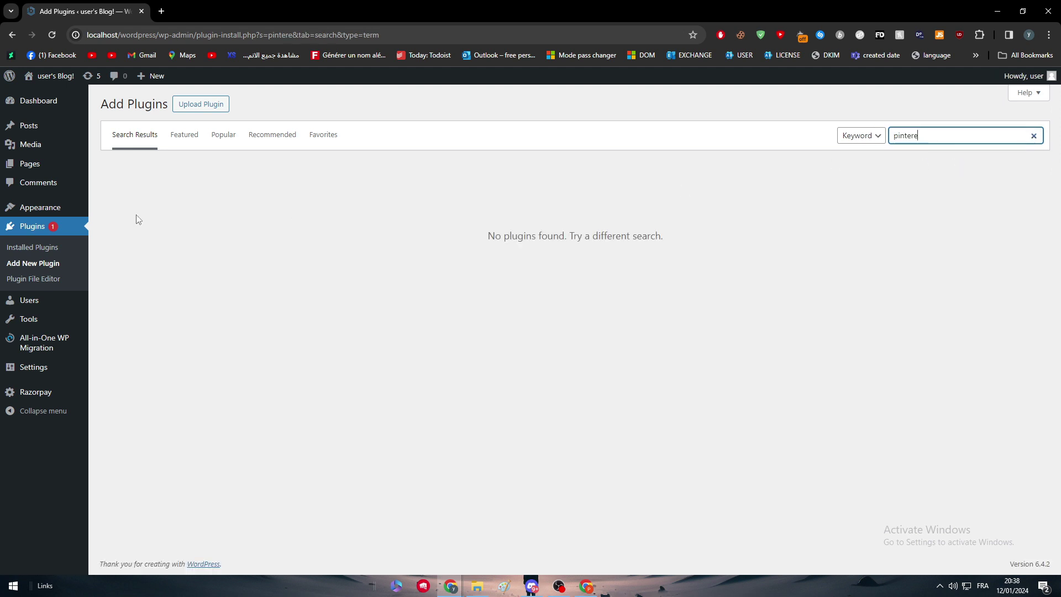
pyautogui.click(588, 587)
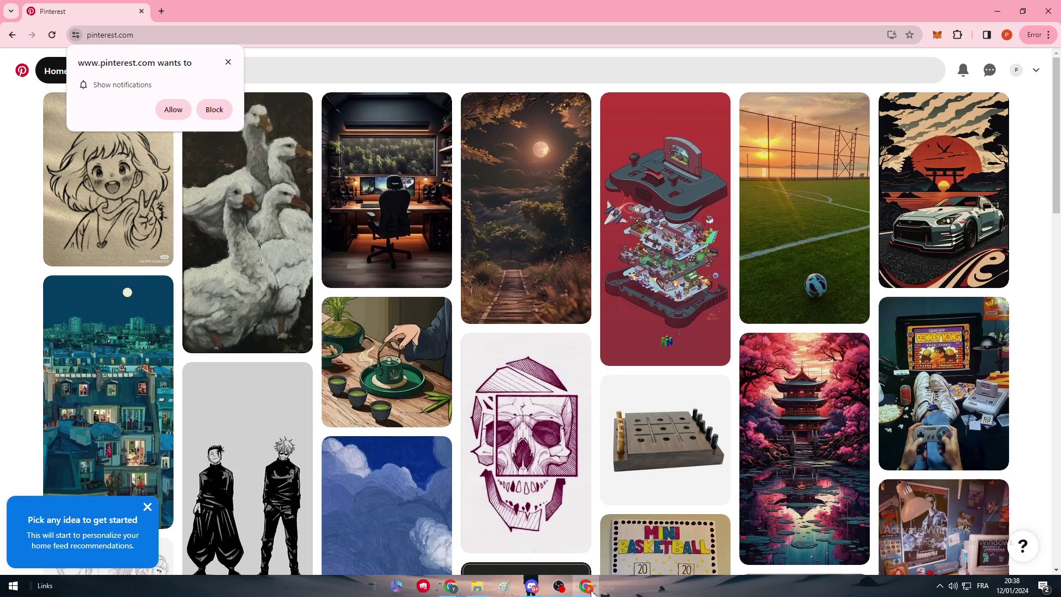
pyautogui.click(589, 586)
pyautogui.write('st')
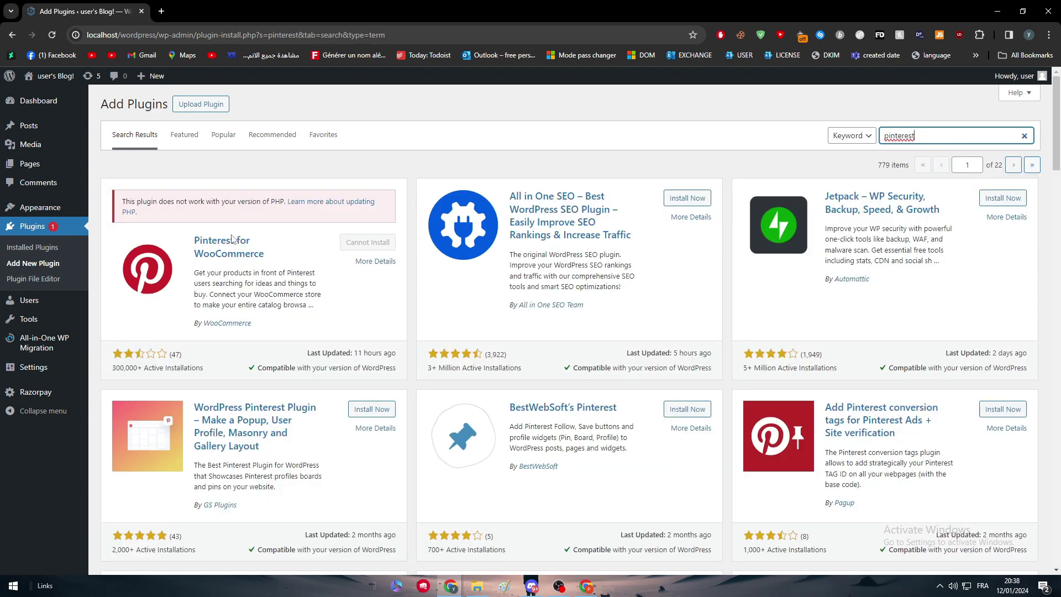
pyautogui.click(148, 268)
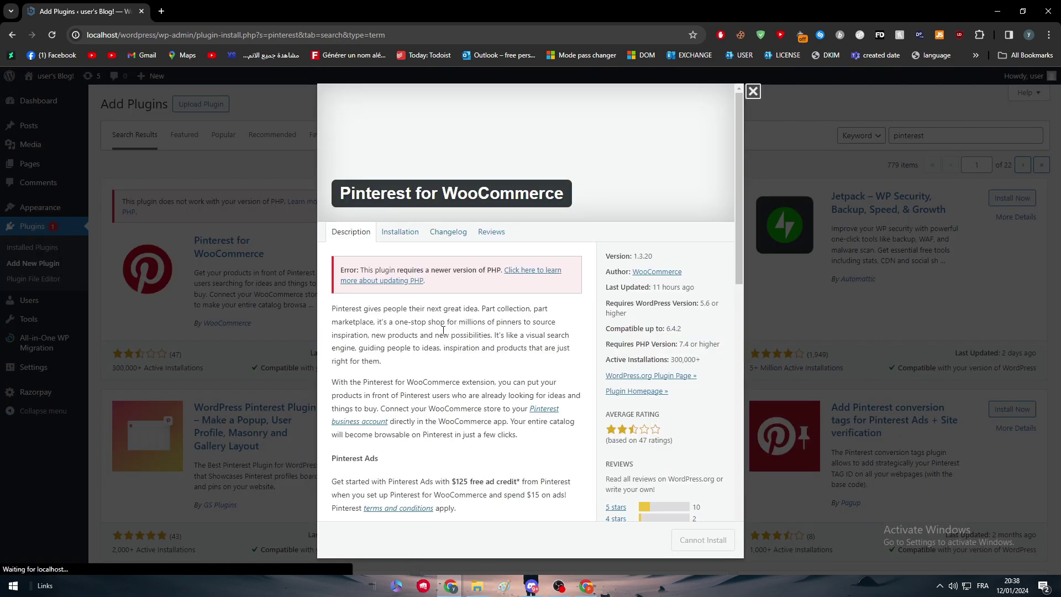
pyautogui.scroll(-1, 439, 313)
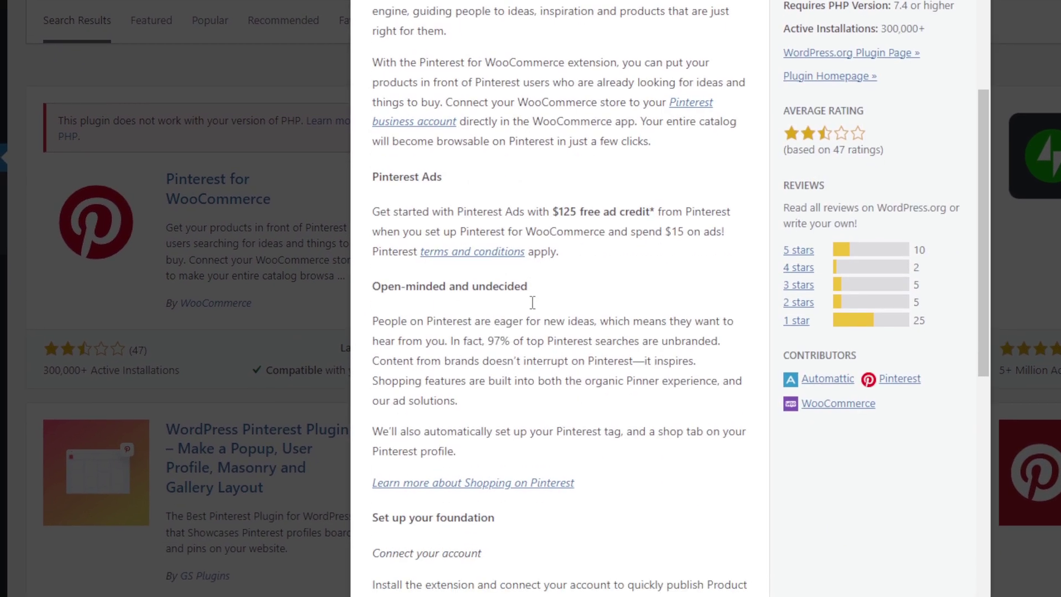
pyautogui.scroll(-3, 532, 302)
pyautogui.scroll(-2, 532, 302)
pyautogui.scroll(-5, 592, 282)
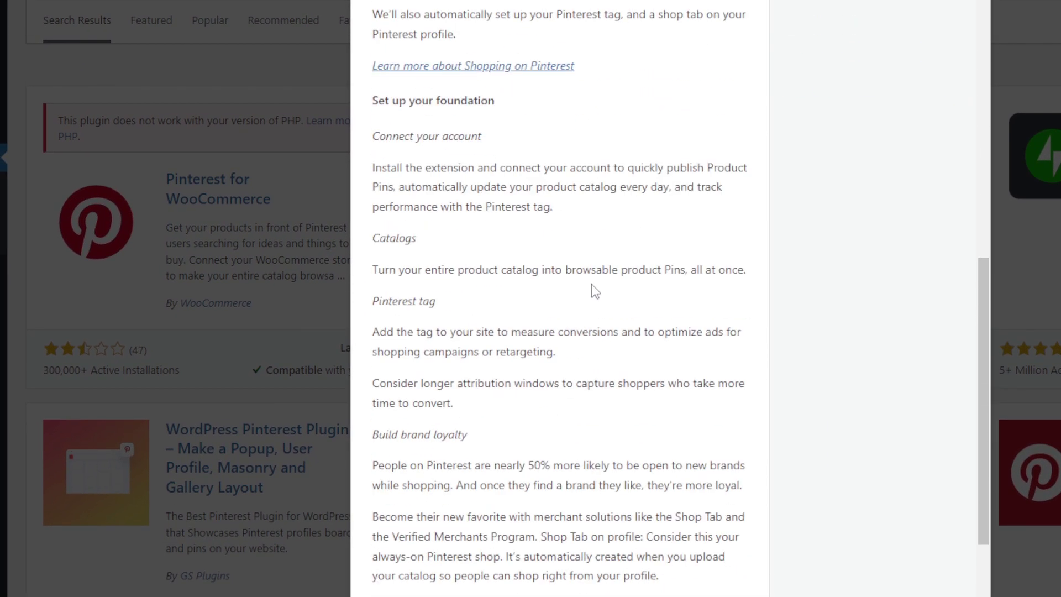
pyautogui.scroll(-3, 591, 285)
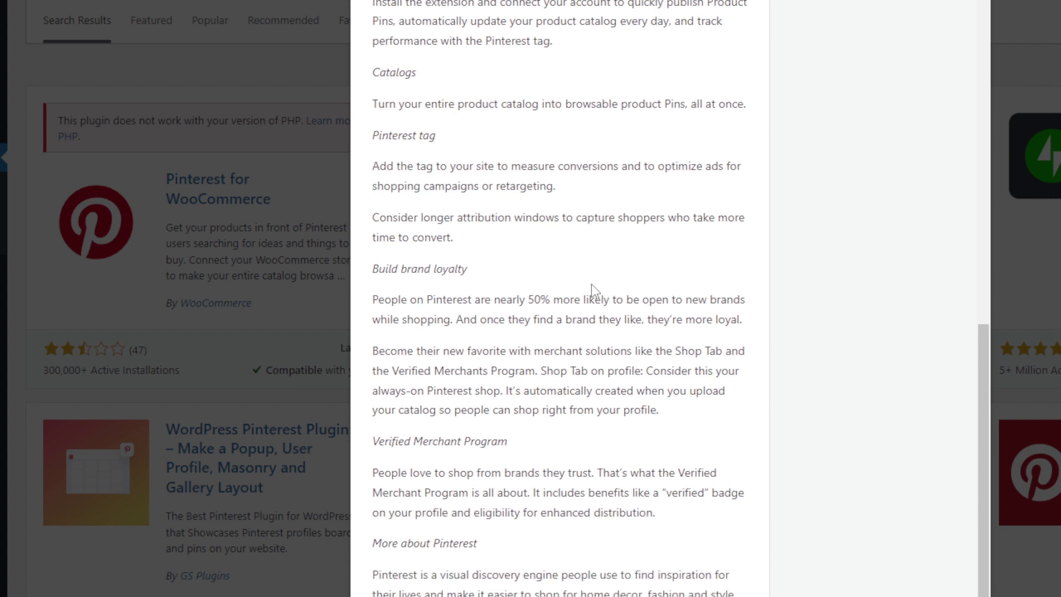
pyautogui.scroll(-2, 547, 286)
pyautogui.scroll(-1, 541, 286)
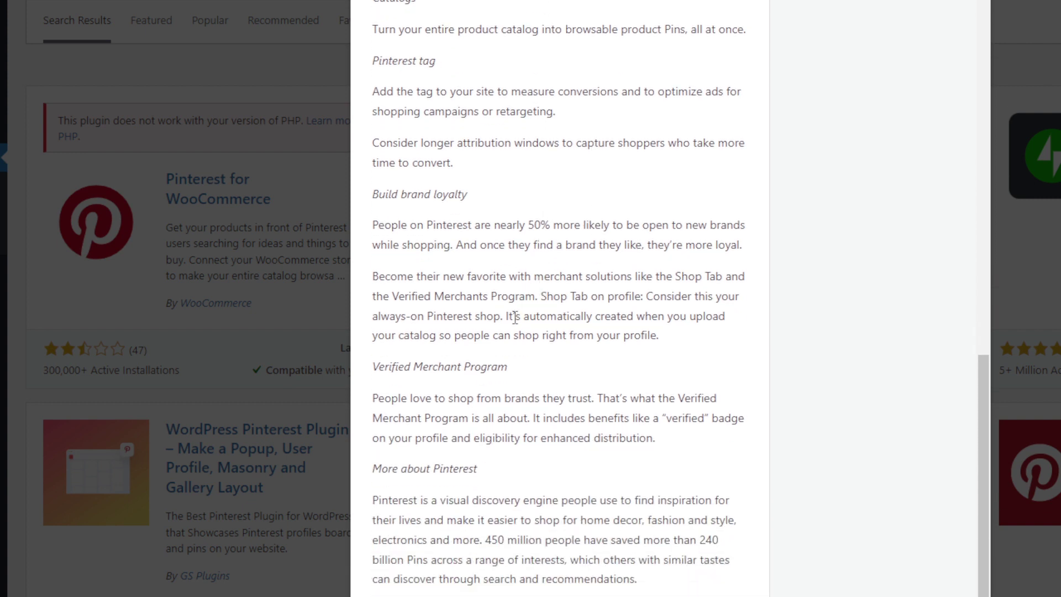
pyautogui.scroll(2, 538, 324)
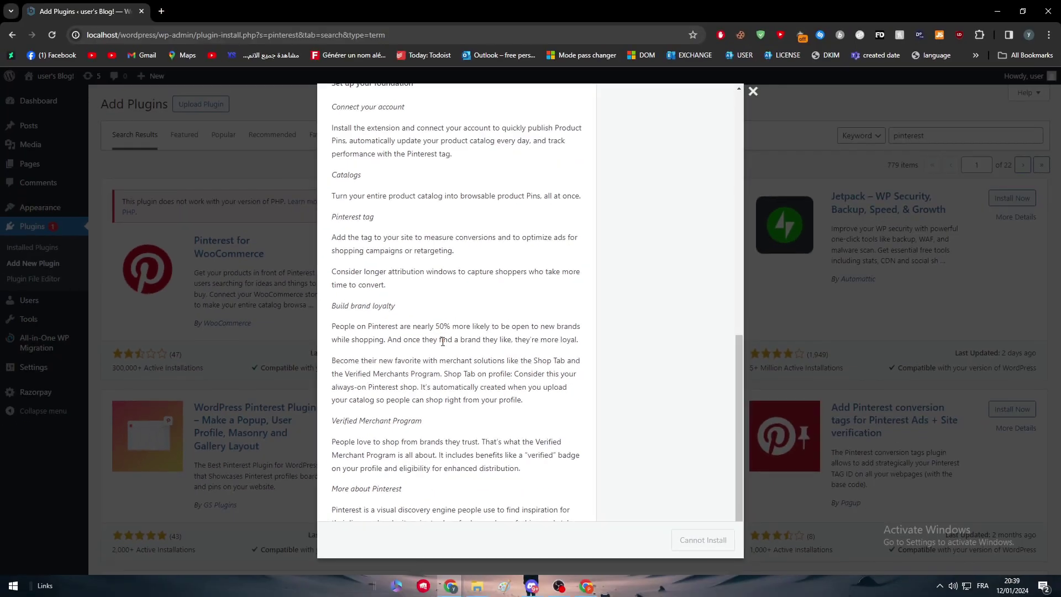
pyautogui.scroll(5, 442, 340)
pyautogui.scroll(5, 442, 339)
pyautogui.scroll(5, 442, 340)
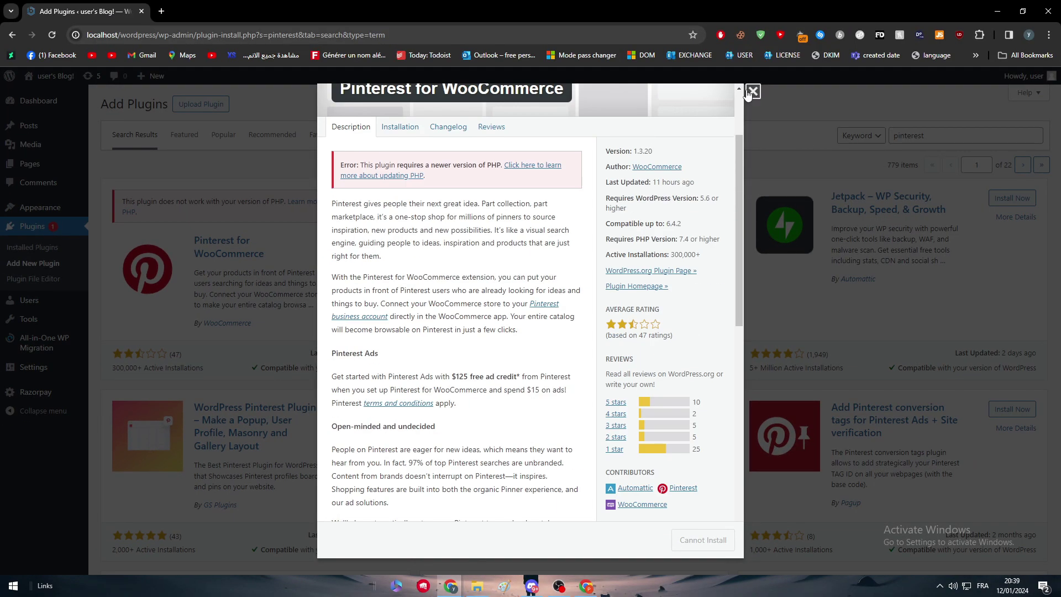
pyautogui.click(753, 92)
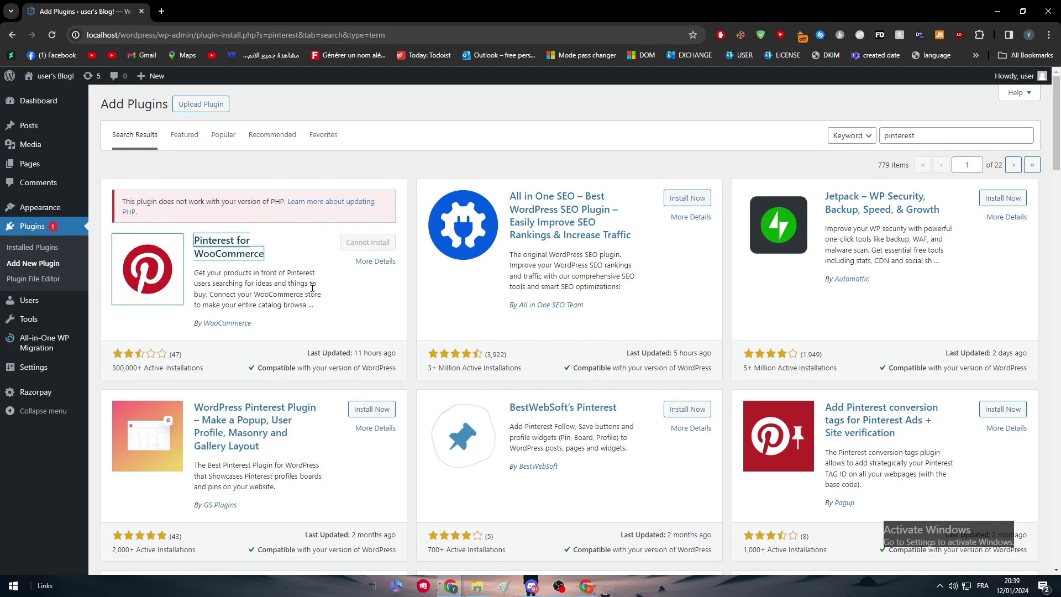
# Step: Reopen the Pinterest for WooCommerce plugin details
pyautogui.moveTo(313, 282); pyautogui.dragTo(265, 293)
pyautogui.doubleClick(268, 294)
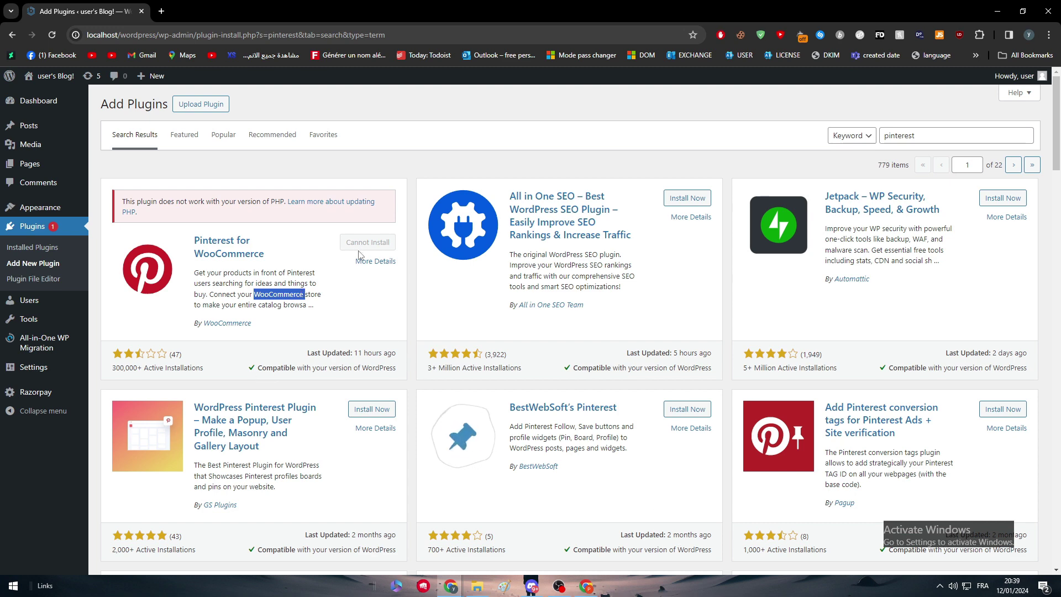
pyautogui.click(373, 260)
pyautogui.scroll(-1, 547, 298)
# Step: Copy the 'Pinterest business account' link and load it in a new Pinterest-window tab
pyautogui.rightClick(562, 303)
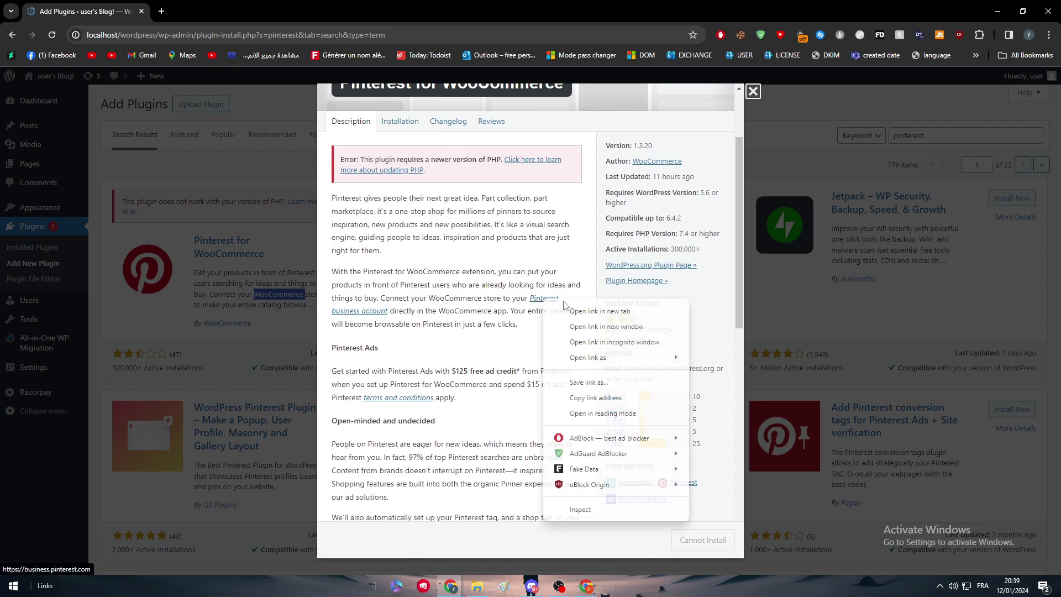
pyautogui.click(595, 398)
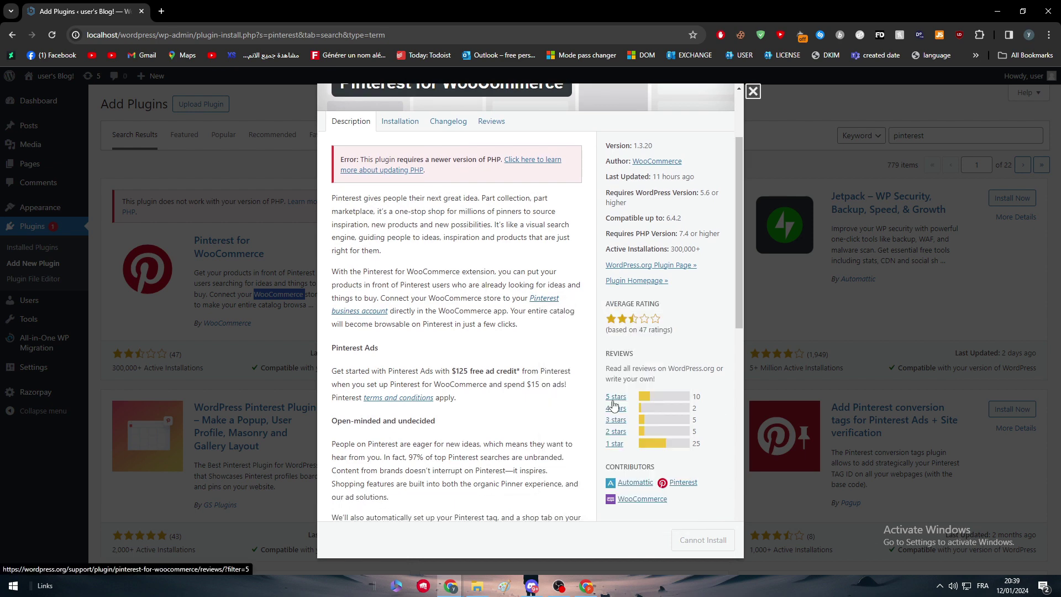
pyautogui.click(586, 587)
pyautogui.hotkey('ctrl', 't')
pyautogui.write('https://business.pinterest.com/')
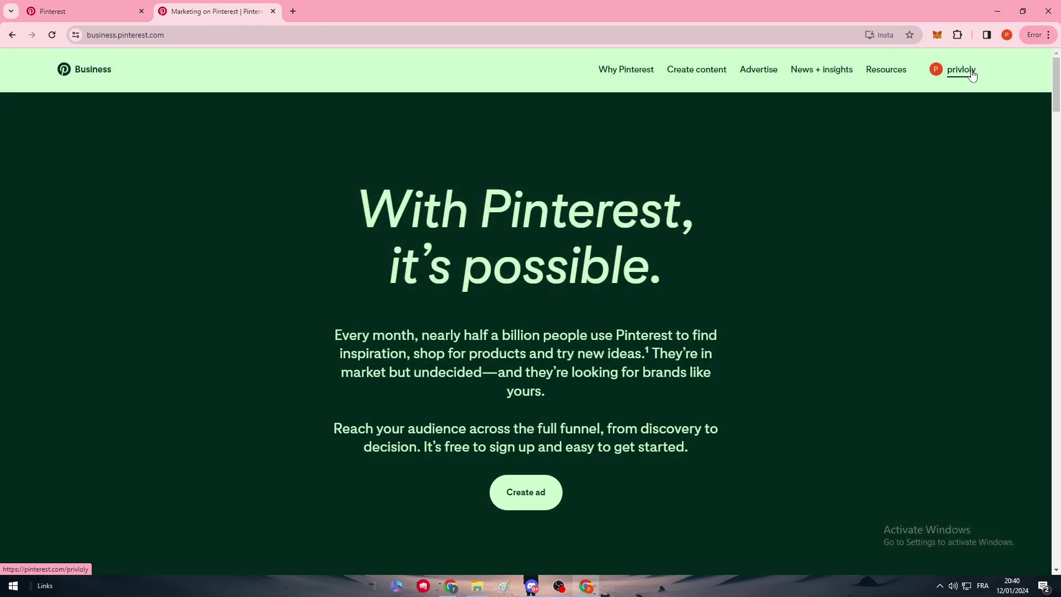
# Step: Open the account's Pinterest profile in a new tab, then return to Marketing on Pinterest
pyautogui.click(962, 69)
pyautogui.click(212, 10)
pyautogui.click(332, 11)
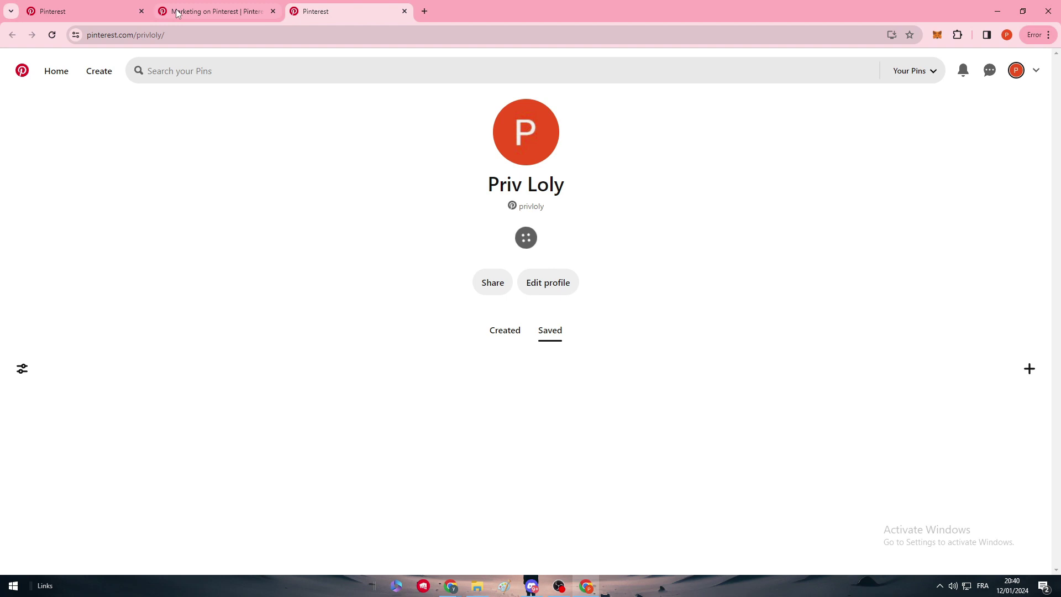
pyautogui.click(212, 11)
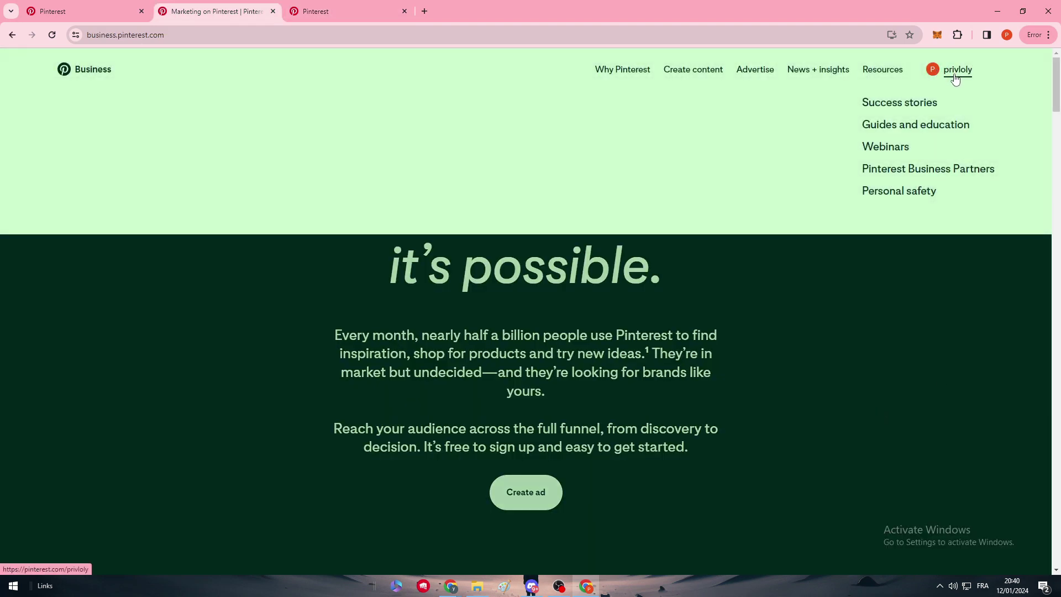
pyautogui.scroll(-8, 434, 327)
pyautogui.scroll(-8, 449, 319)
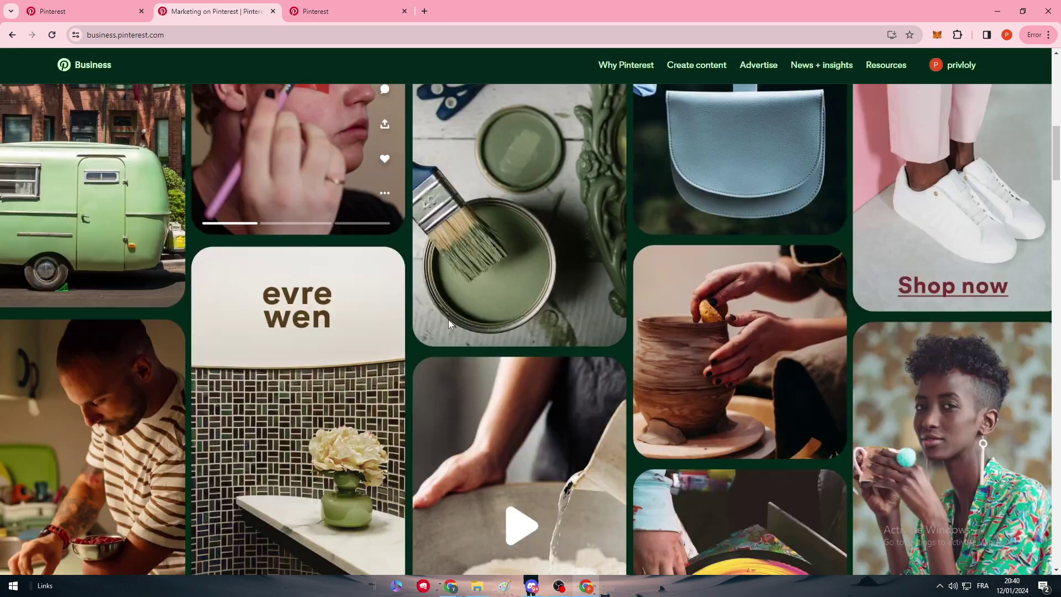
pyautogui.scroll(-3, 448, 319)
pyautogui.scroll(5, 463, 329)
pyautogui.scroll(6, 465, 318)
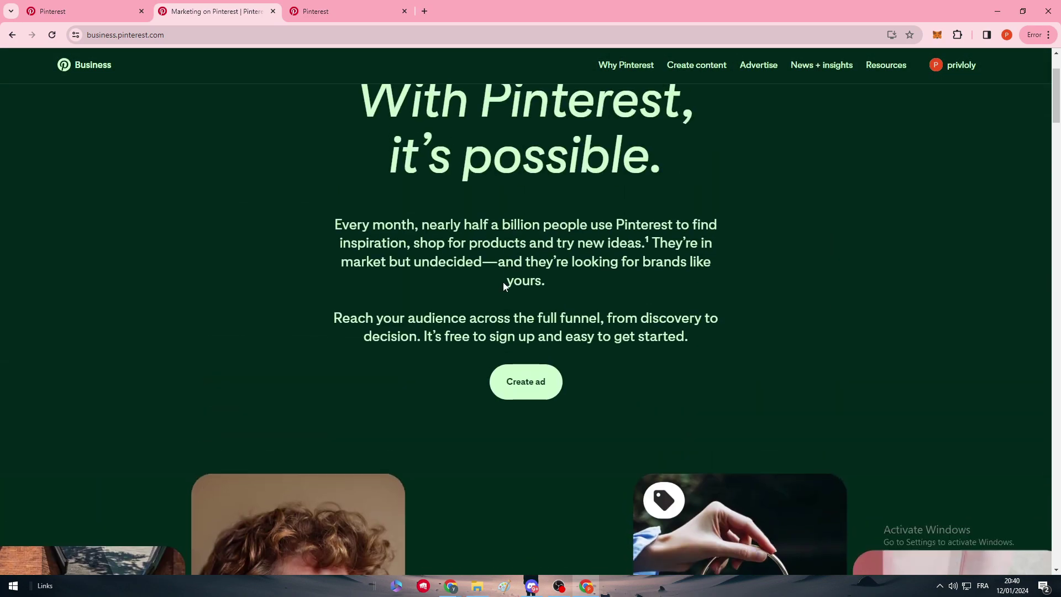
pyautogui.scroll(3, 488, 291)
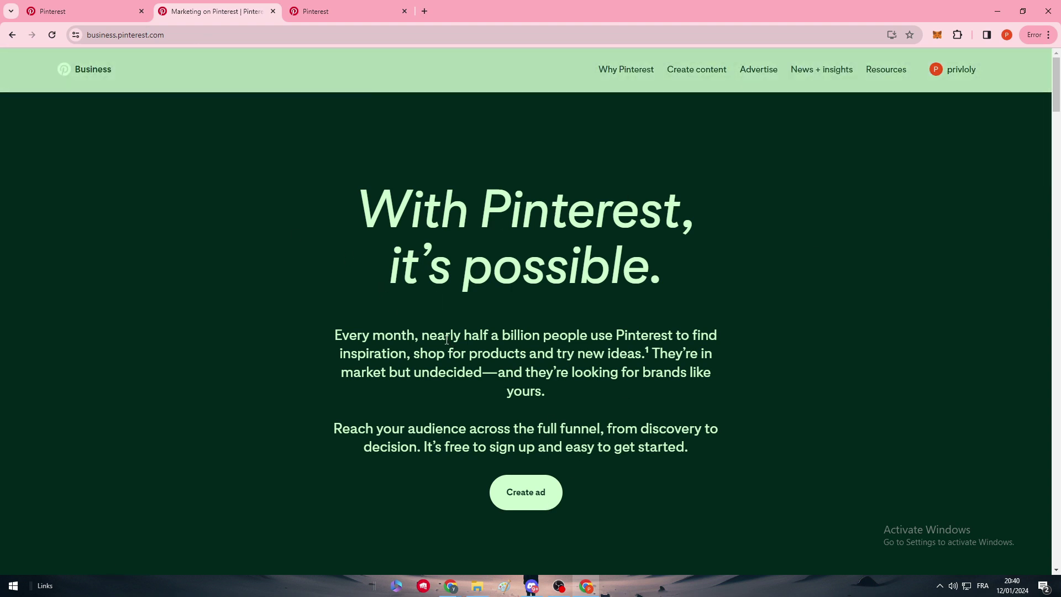
# Step: Convert the profile into a free business account and confirm it in the account menu
pyautogui.click(536, 507)
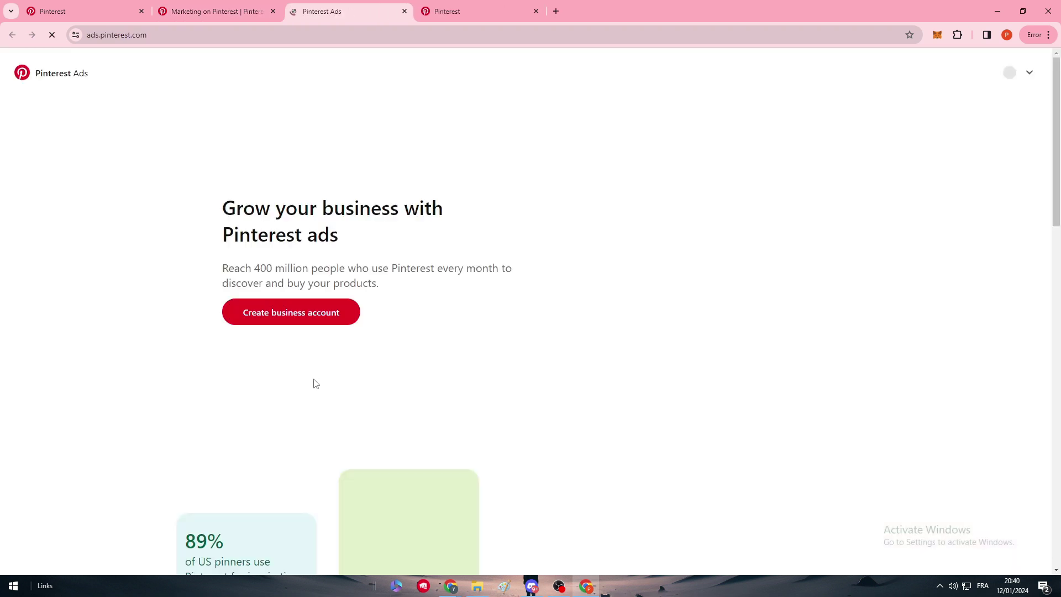
pyautogui.click(203, 322)
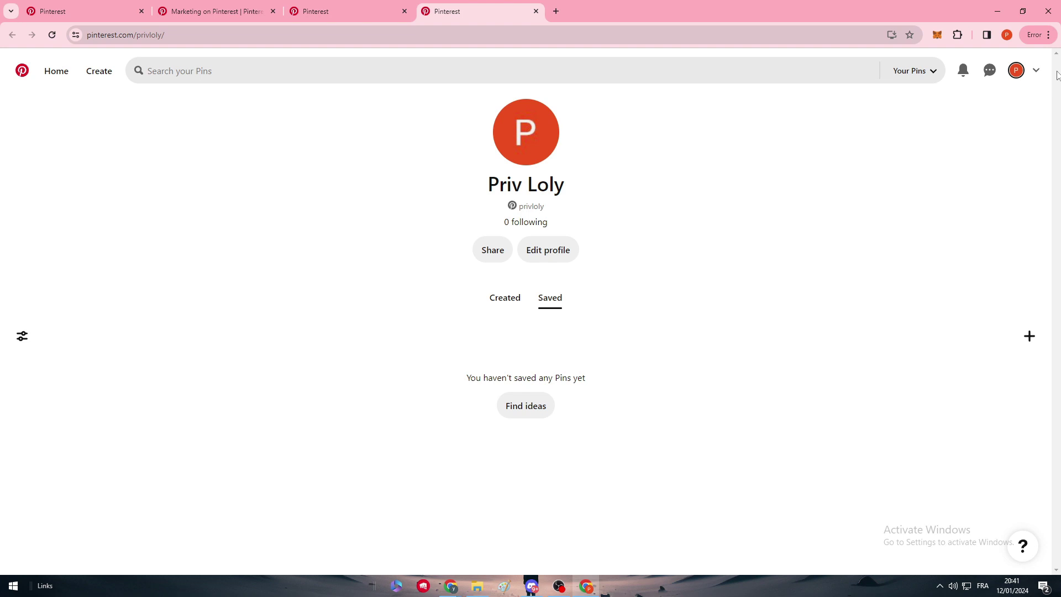
pyautogui.click(1035, 71)
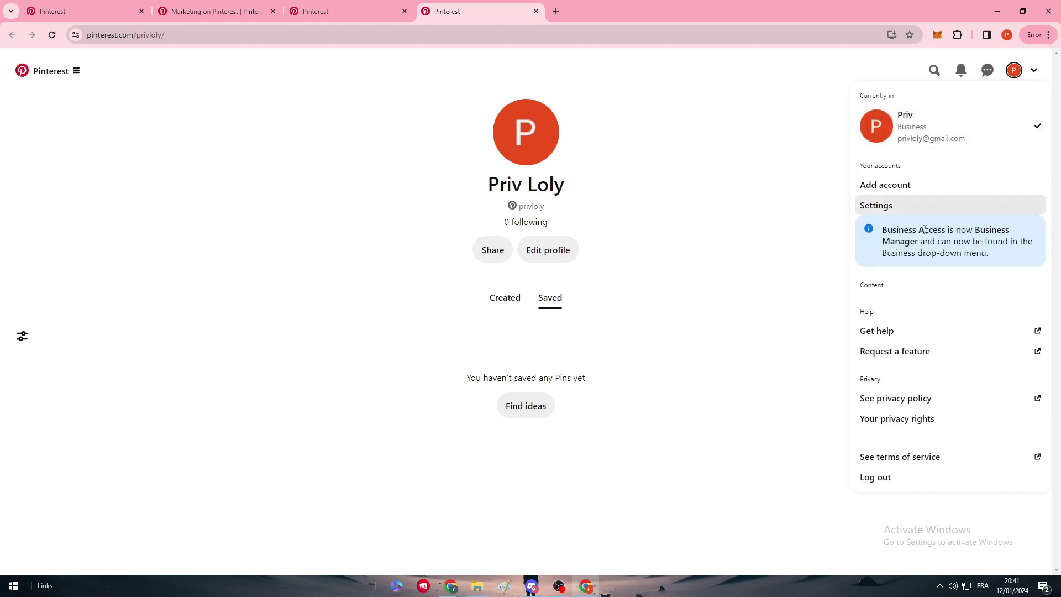
# Step: Go to Settings > Account management from the account menu
pyautogui.moveTo(925, 229); pyautogui.dragTo(1009, 229)
pyautogui.click(961, 232)
pyautogui.moveTo(881, 229); pyautogui.dragTo(995, 243)
pyautogui.click(1003, 253)
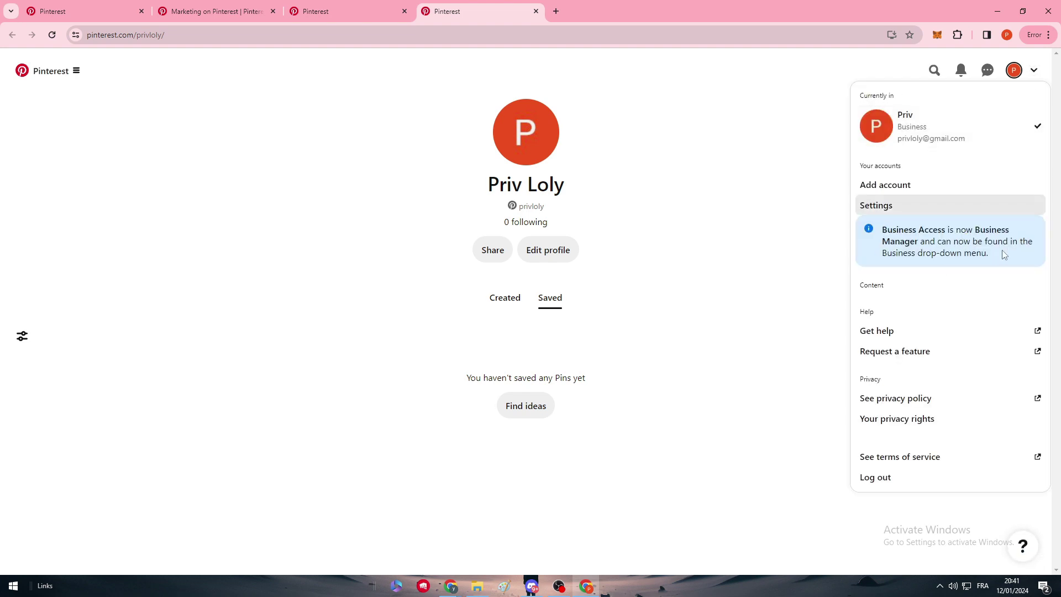
pyautogui.click(899, 208)
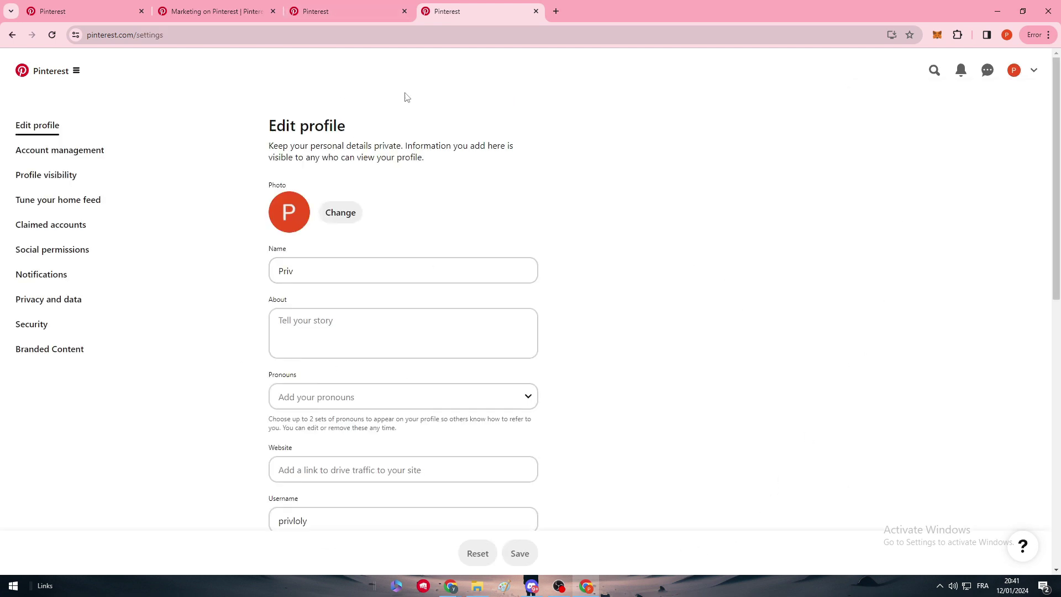
pyautogui.click(91, 154)
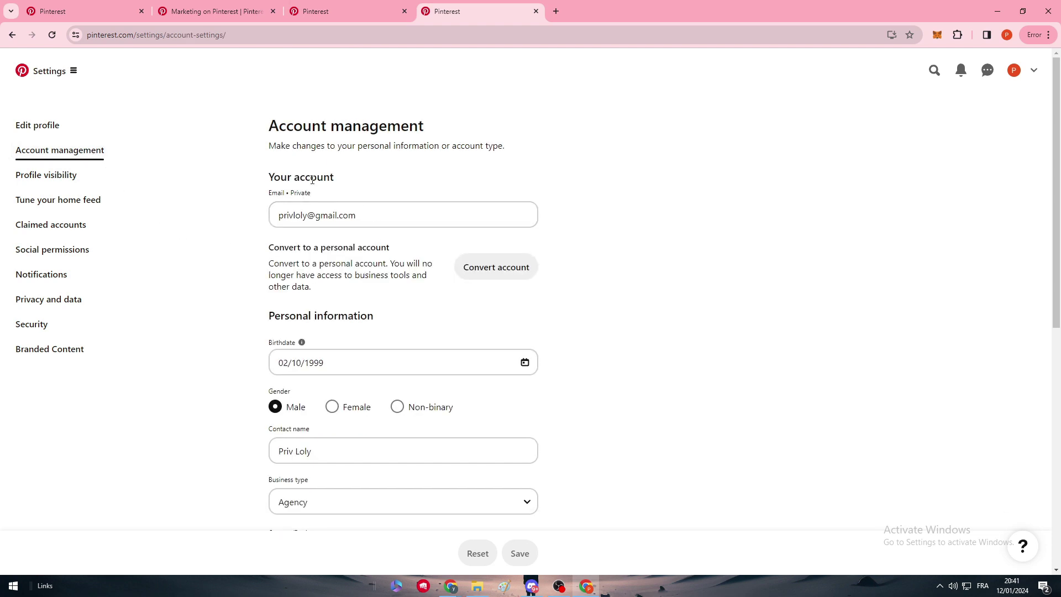
# Step: Review the Account management fields, then return to the business sign-up tab
pyautogui.moveTo(305, 126); pyautogui.dragTo(423, 126)
pyautogui.click(404, 169)
pyautogui.scroll(-4, 236, 353)
pyautogui.scroll(4, 235, 355)
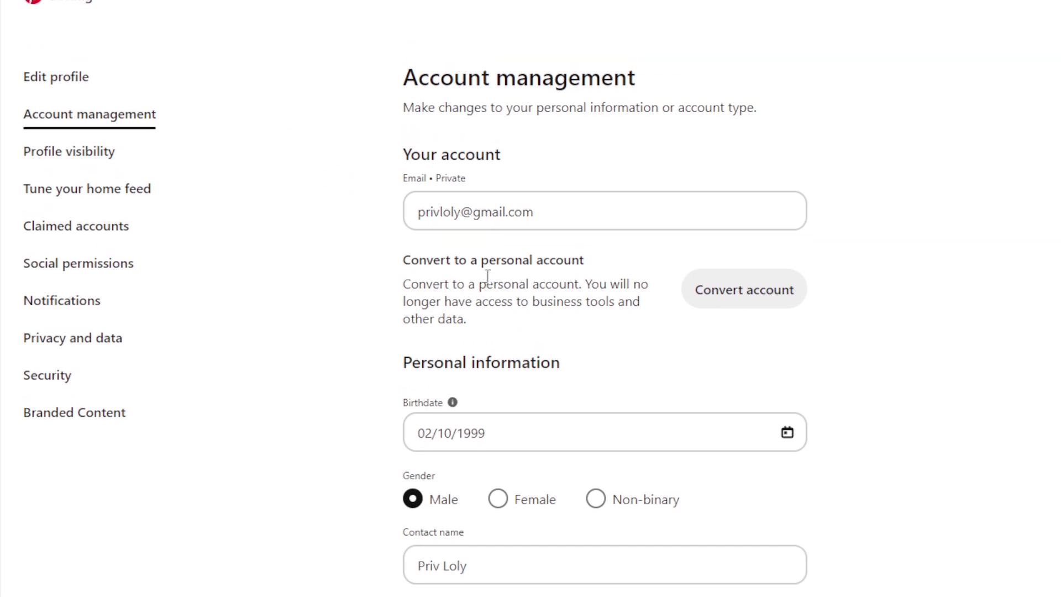
pyautogui.moveTo(409, 259); pyautogui.dragTo(442, 258)
pyautogui.click(530, 331)
pyautogui.scroll(-1, 533, 332)
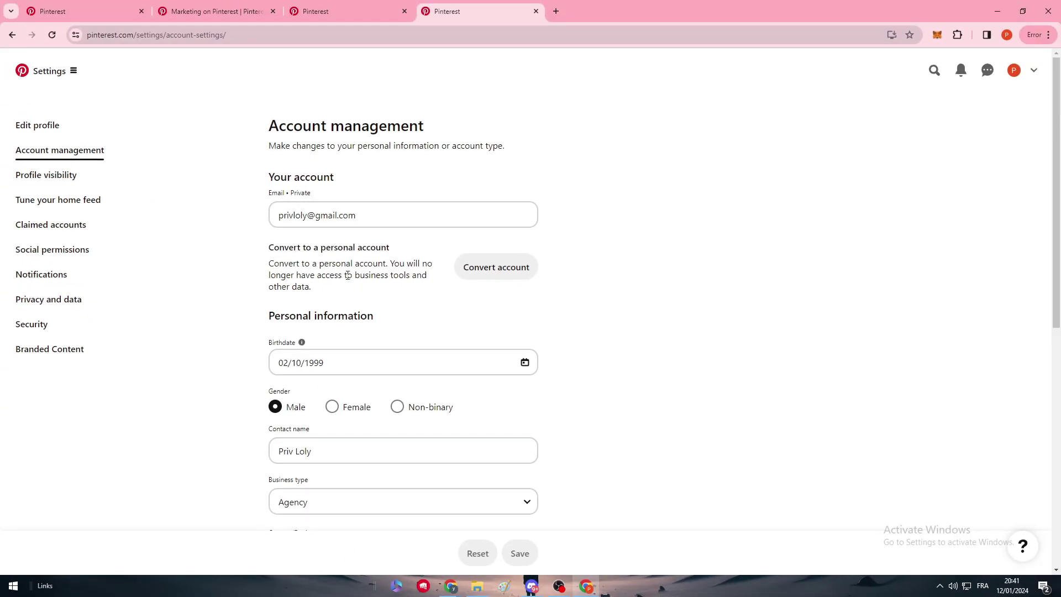
pyautogui.click(348, 12)
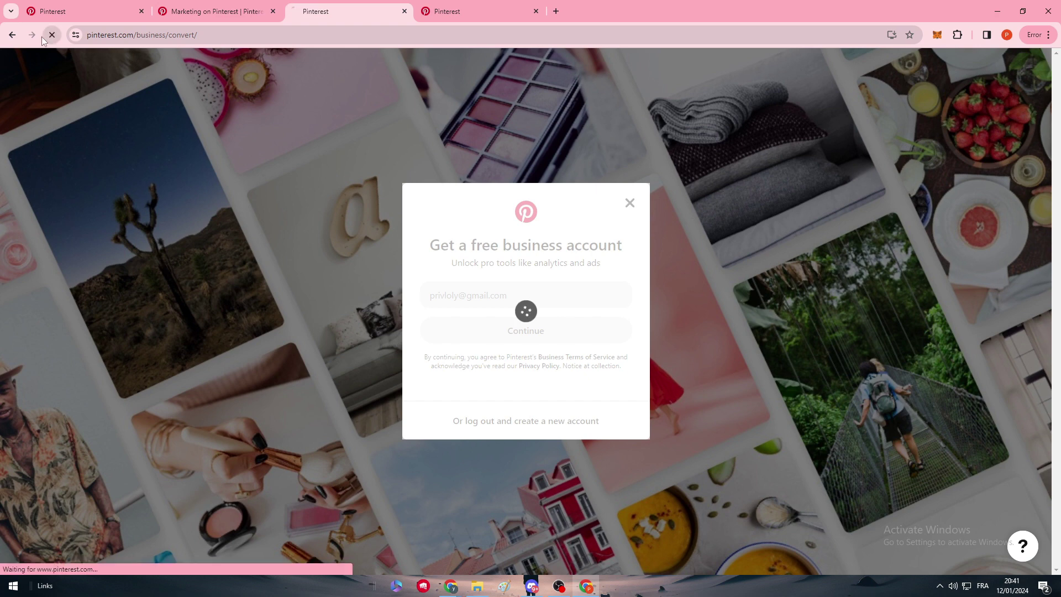
# Step: From Create ad, choose United States (Dollars) billing and accept the advertising agreement
pyautogui.click(216, 11)
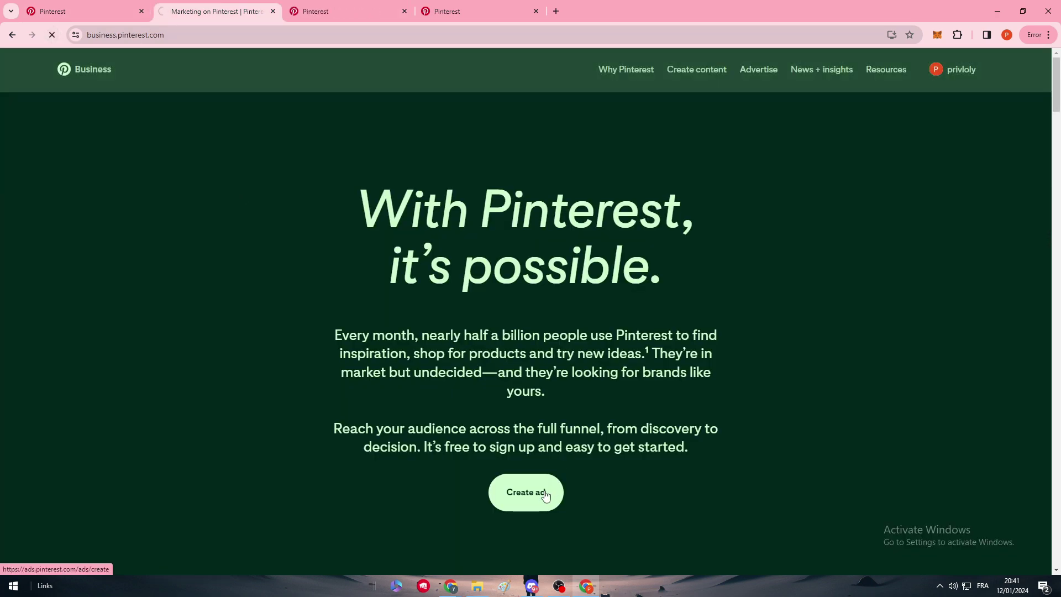
pyautogui.click(525, 492)
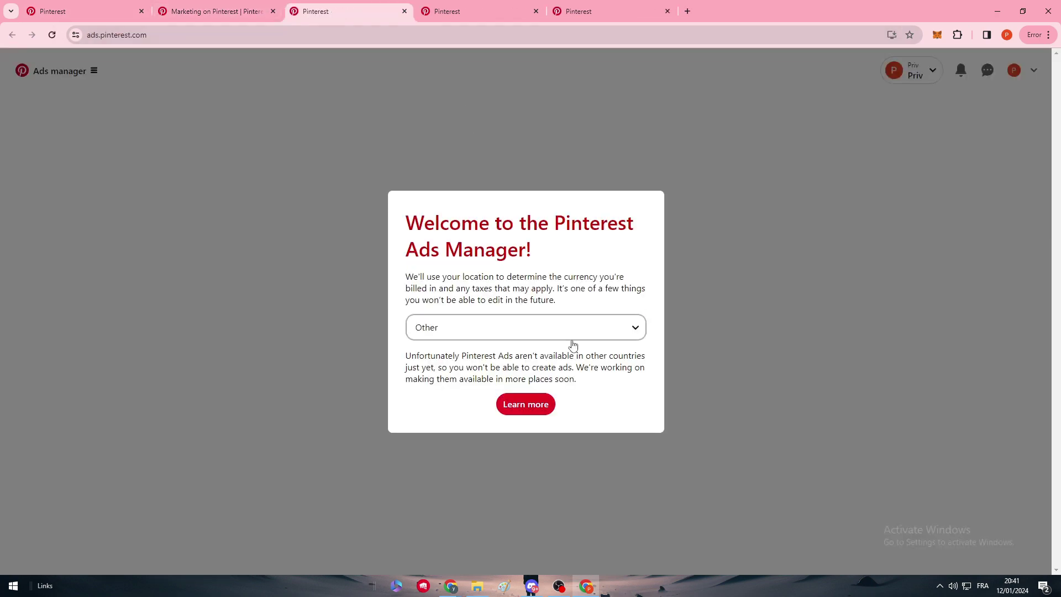
pyautogui.click(505, 328)
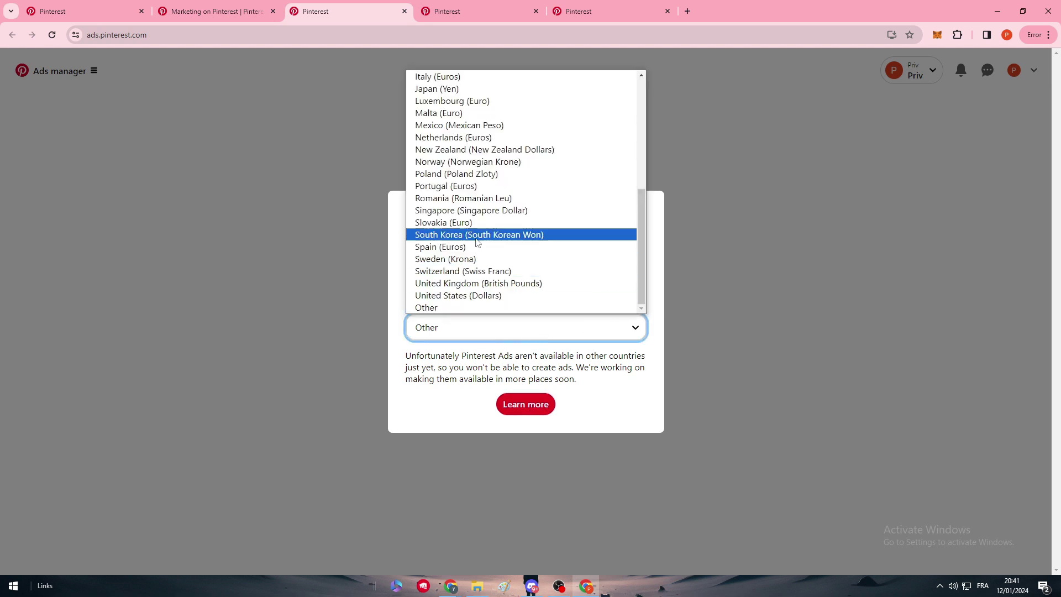
pyautogui.scroll(3, 569, 193)
pyautogui.scroll(-3, 572, 224)
pyautogui.click(517, 296)
pyautogui.click(526, 382)
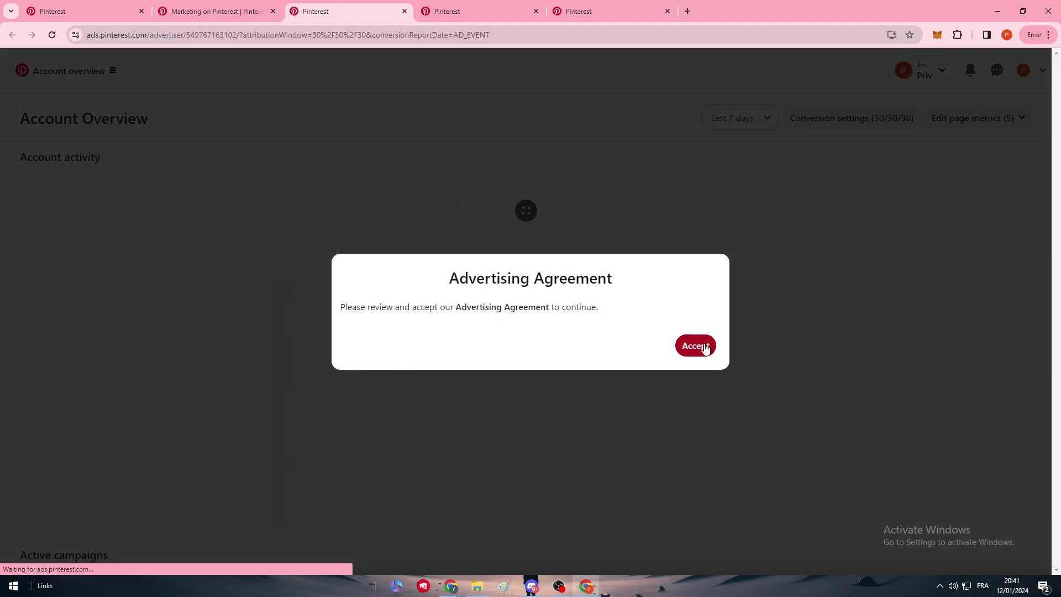
pyautogui.click(695, 346)
# Step: Start a campaign draft, close the extra tab, and switch from Brand awareness to Conversions
pyautogui.click(62, 410)
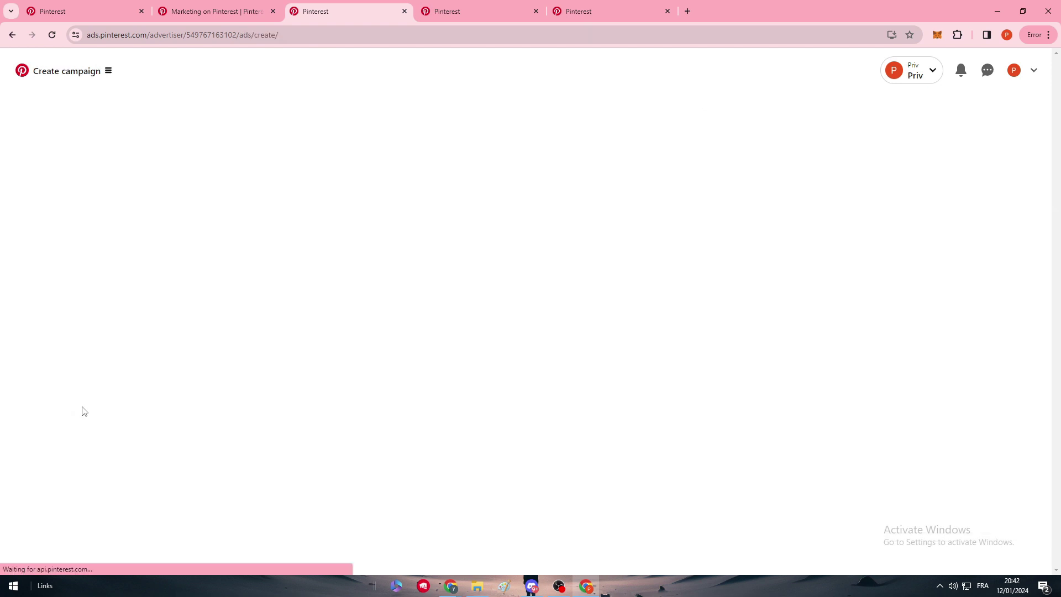
pyautogui.click(535, 11)
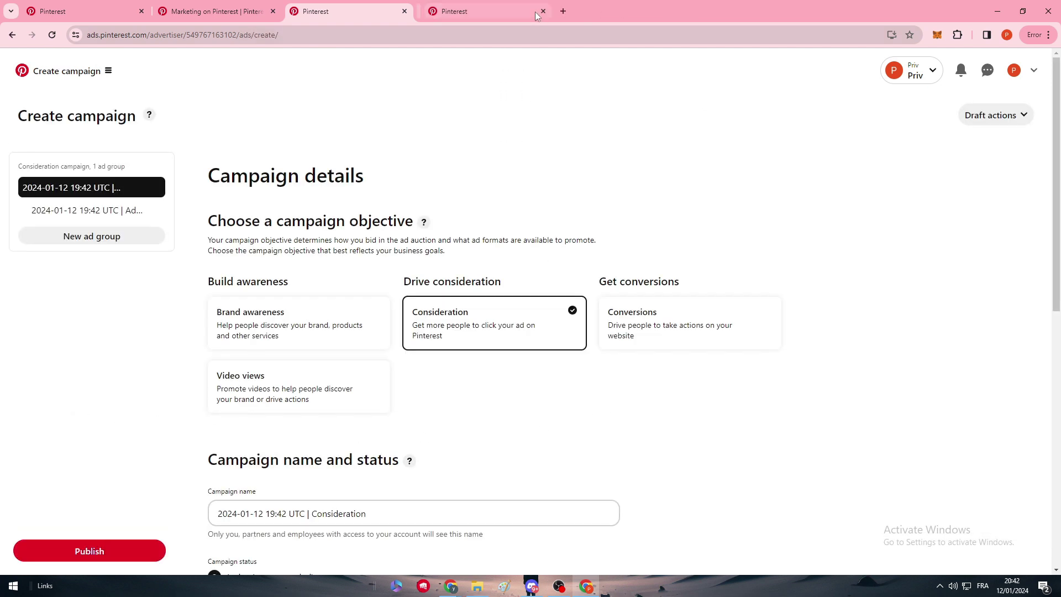
pyautogui.scroll(-2, 407, 348)
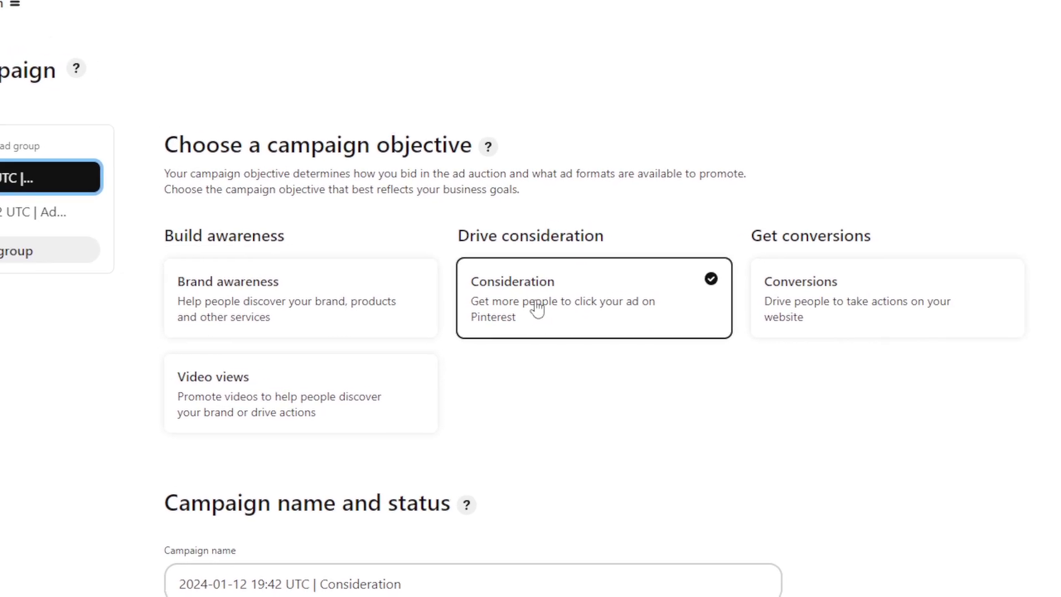
pyautogui.click(415, 308)
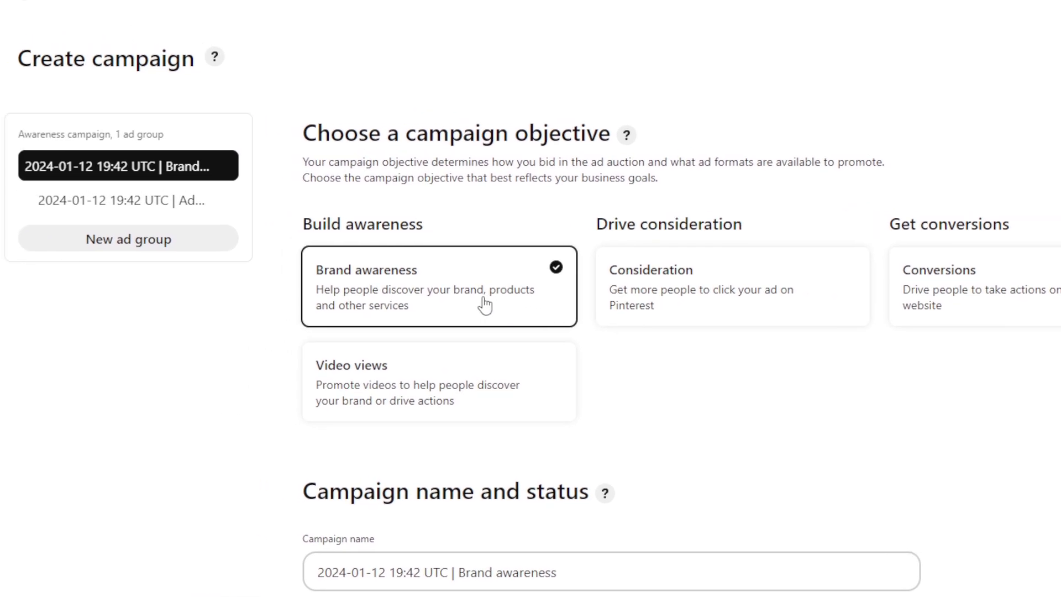
pyautogui.scroll(-1, 533, 331)
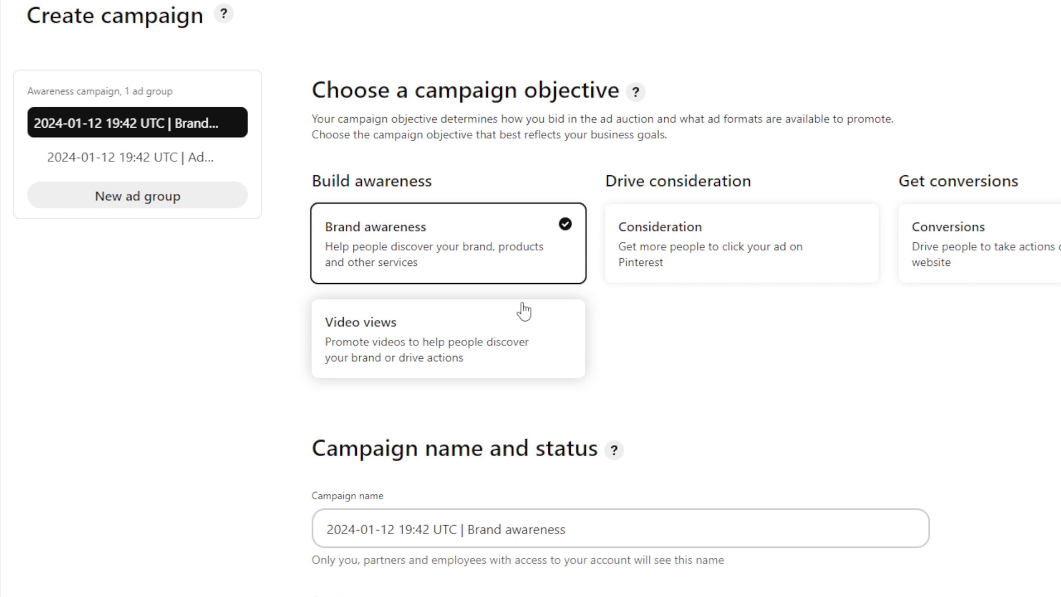
pyautogui.scroll(-1, 533, 308)
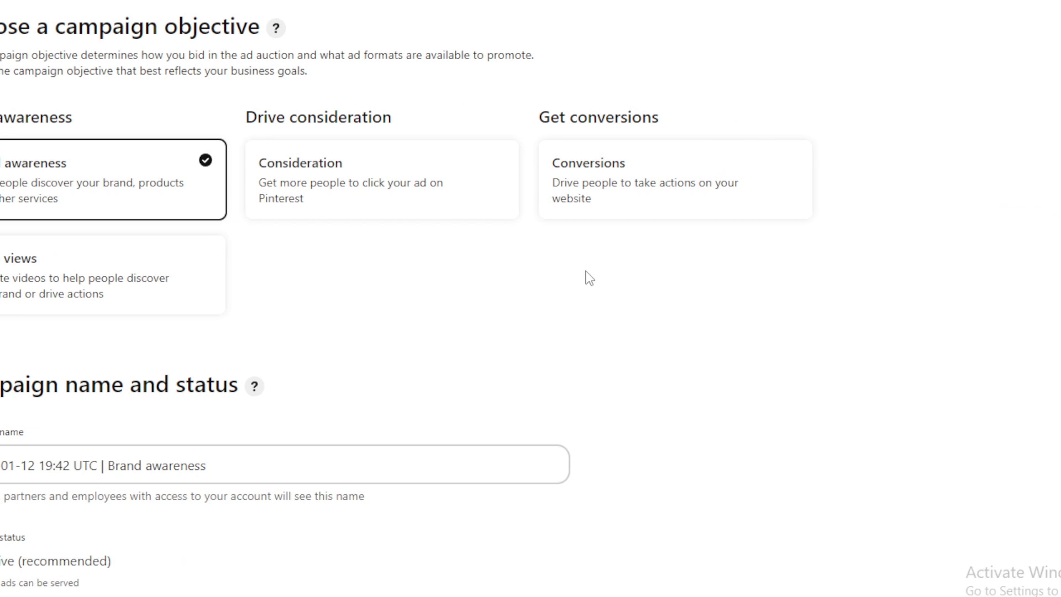
pyautogui.click(641, 209)
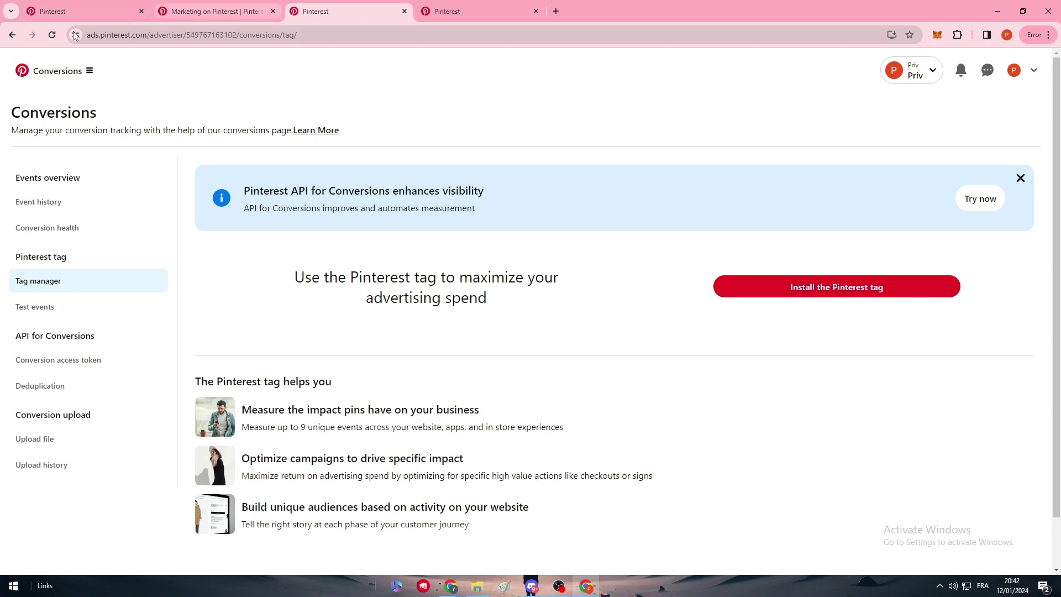
# Step: Go back to the Consideration campaign draft and dismiss the Resume draft prompt
pyautogui.click(12, 34)
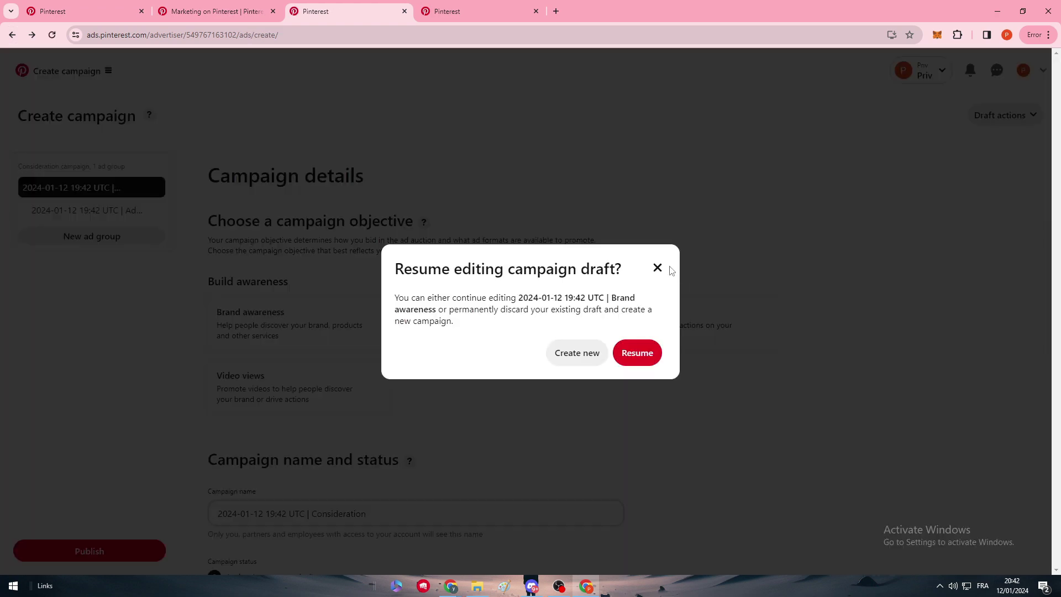
pyautogui.click(658, 267)
pyautogui.scroll(-3, 455, 332)
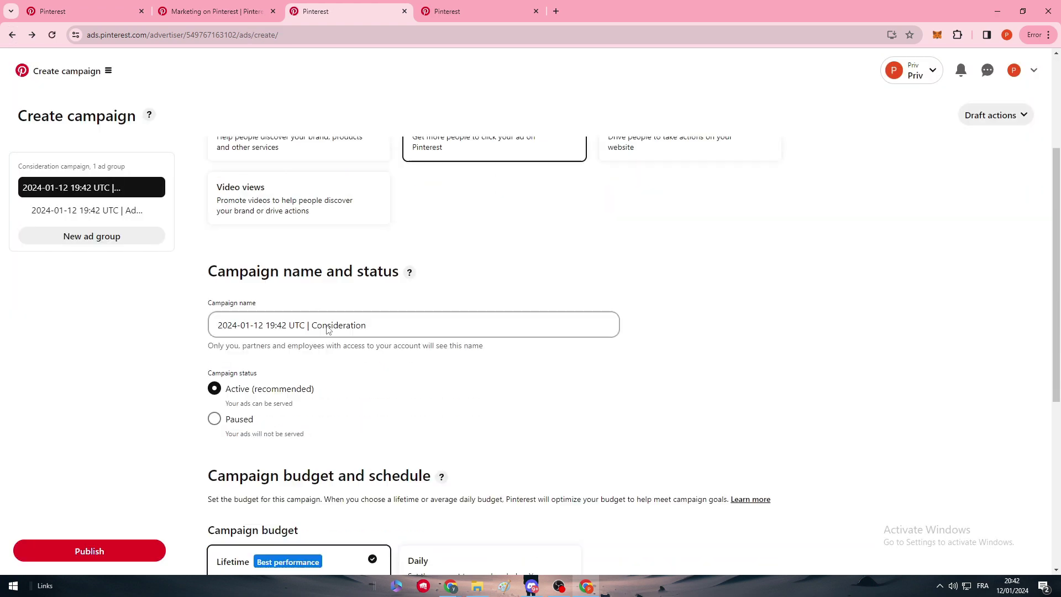
pyautogui.scroll(-2, 457, 332)
pyautogui.scroll(-4, 407, 348)
pyautogui.scroll(-2, 407, 352)
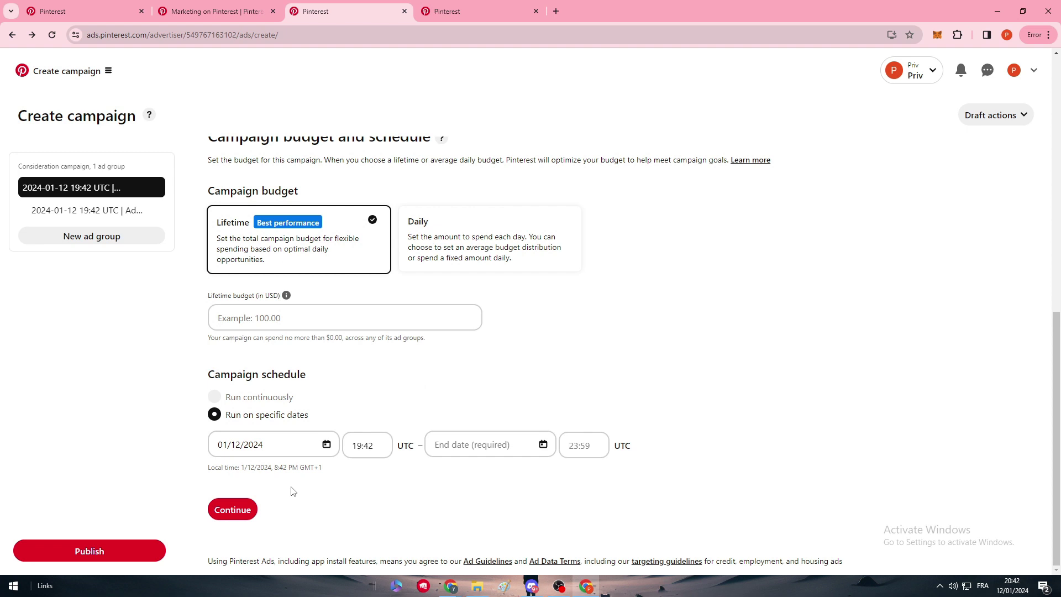
pyautogui.scroll(3, 587, 304)
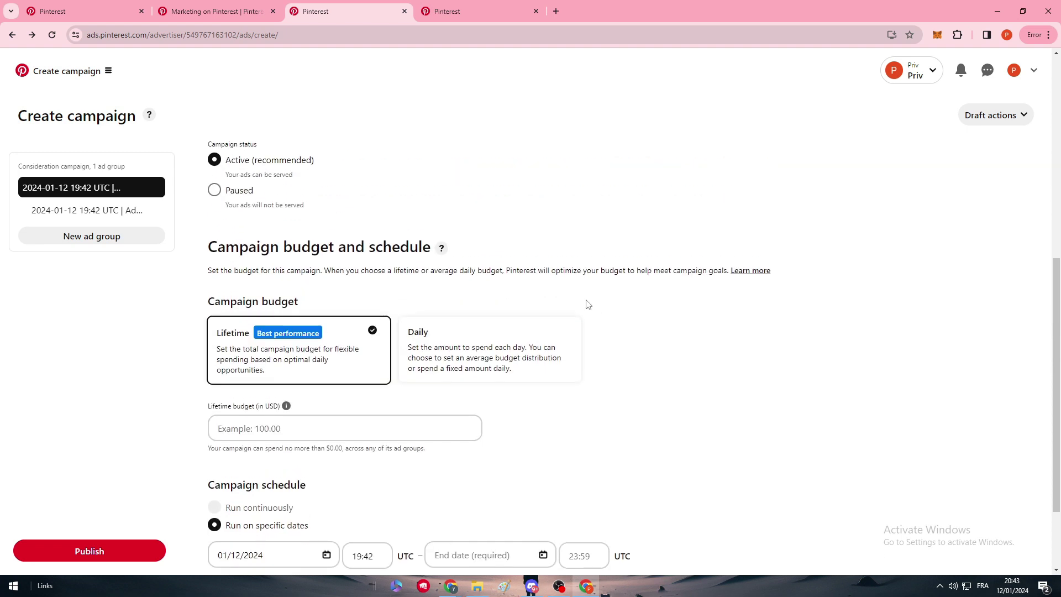
pyautogui.scroll(2, 587, 303)
pyautogui.scroll(2, 572, 311)
pyautogui.scroll(1, 556, 317)
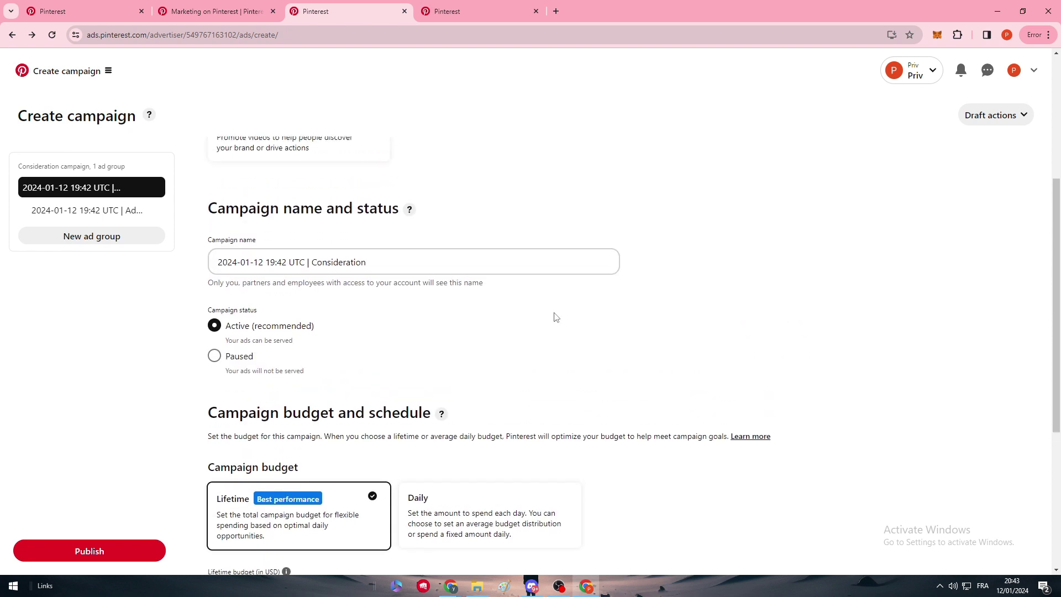